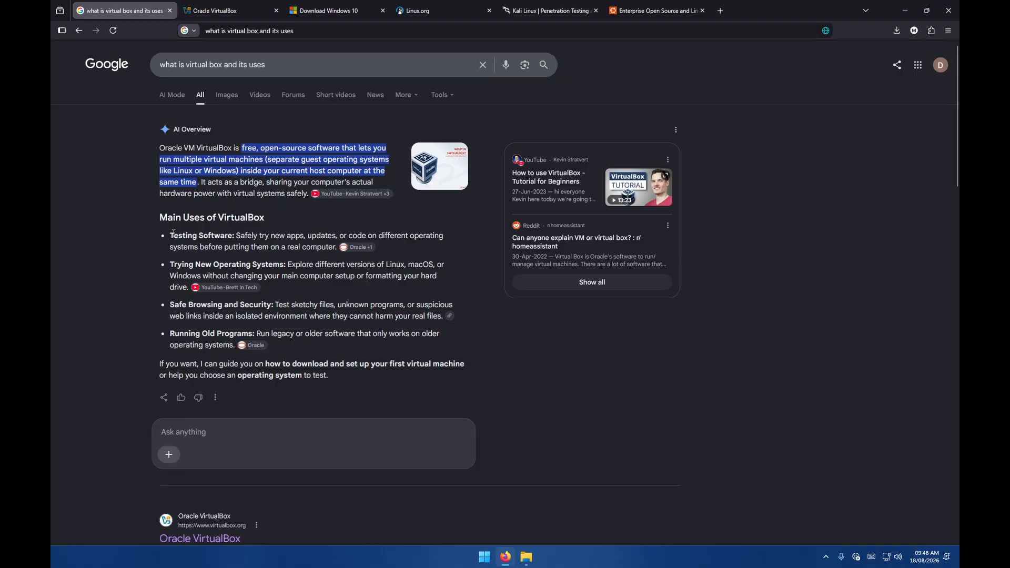
Review the search overview explaining what VirtualBox is and its main uses.
left_click_drag(172, 234, 311, 345)
left_click(286, 346)
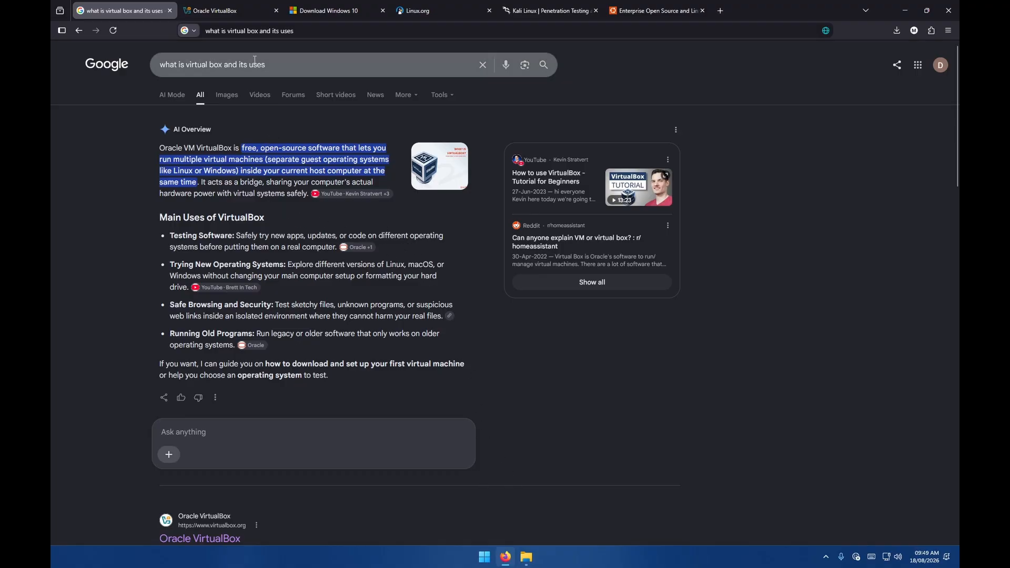
Close the search results tab and open the VirtualBox download page from the official site.
left_click(242, 15)
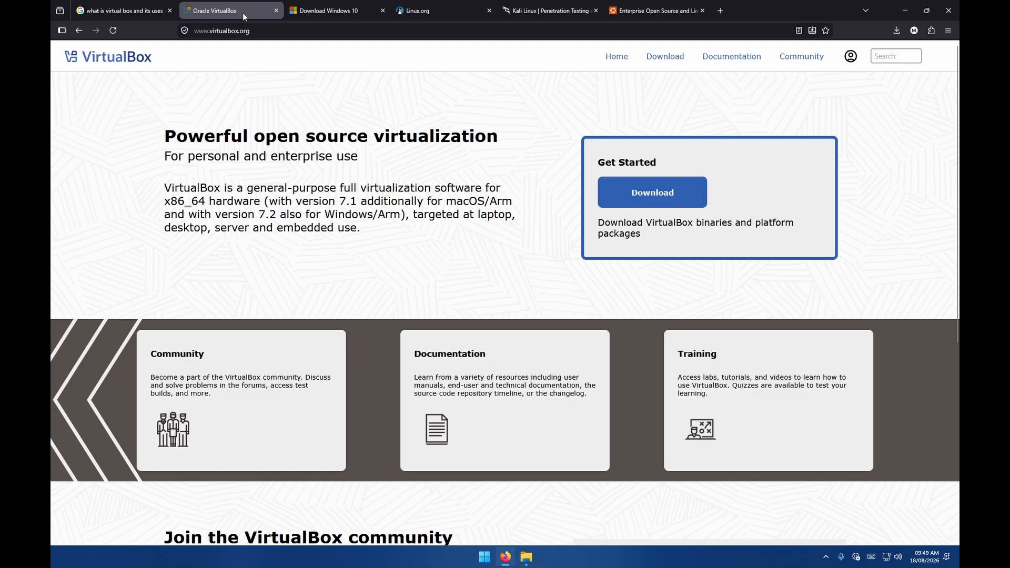
left_click(170, 10)
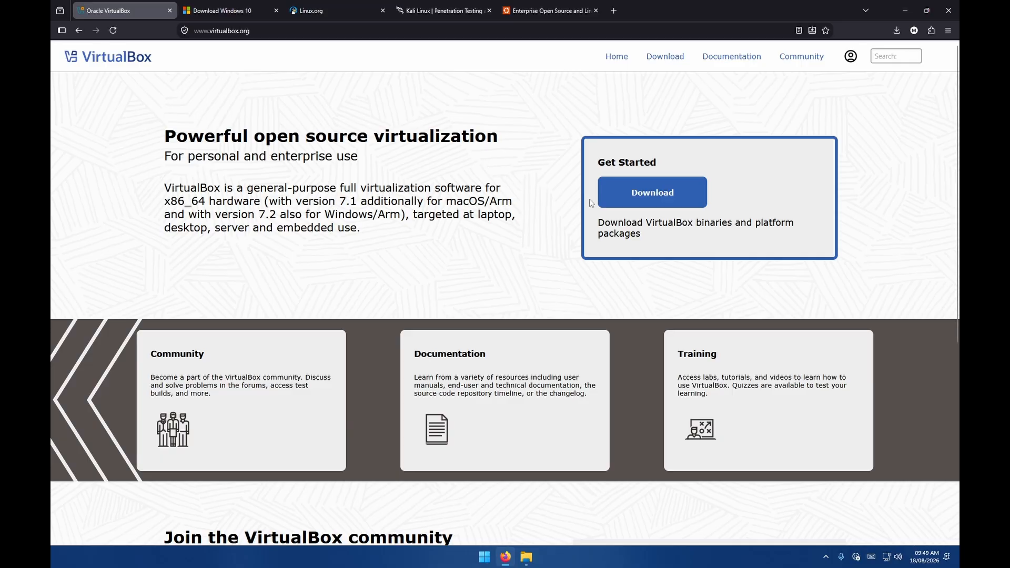
left_click(653, 194)
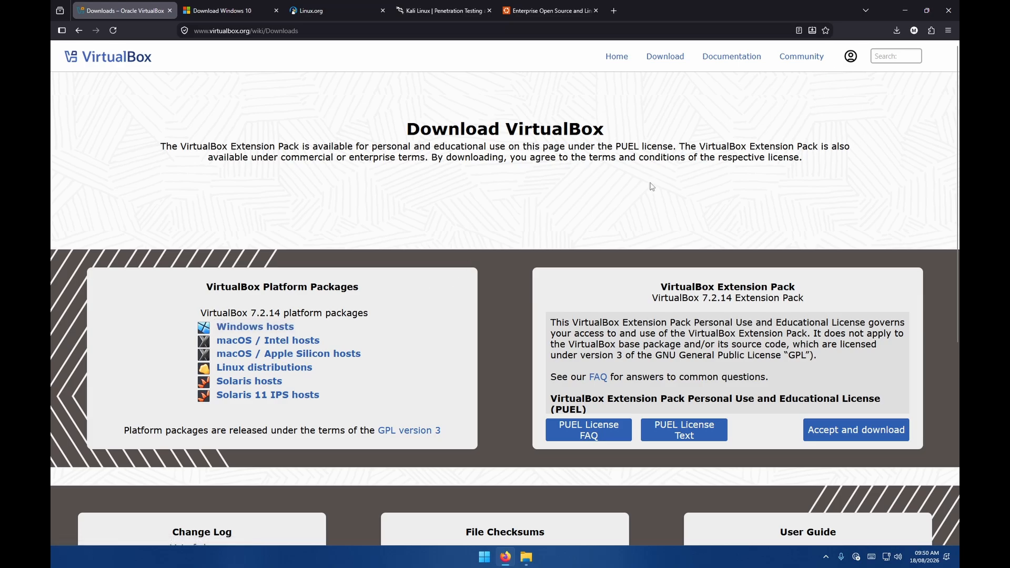
Show the downloaded VirtualBox installer and Windows 11 ISO in the Pictures folder, then return to the browser.
left_click(526, 557)
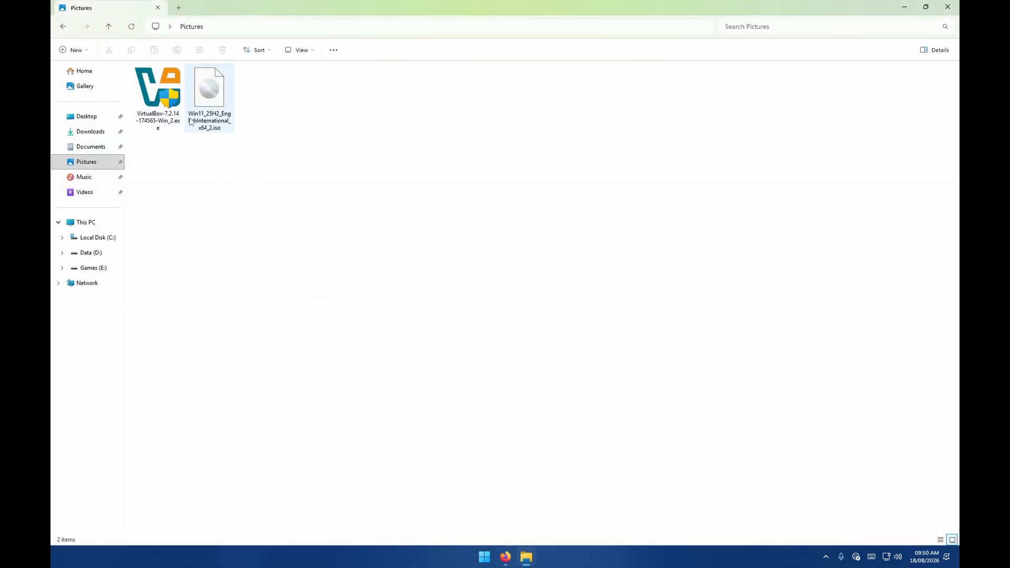
left_click(506, 558)
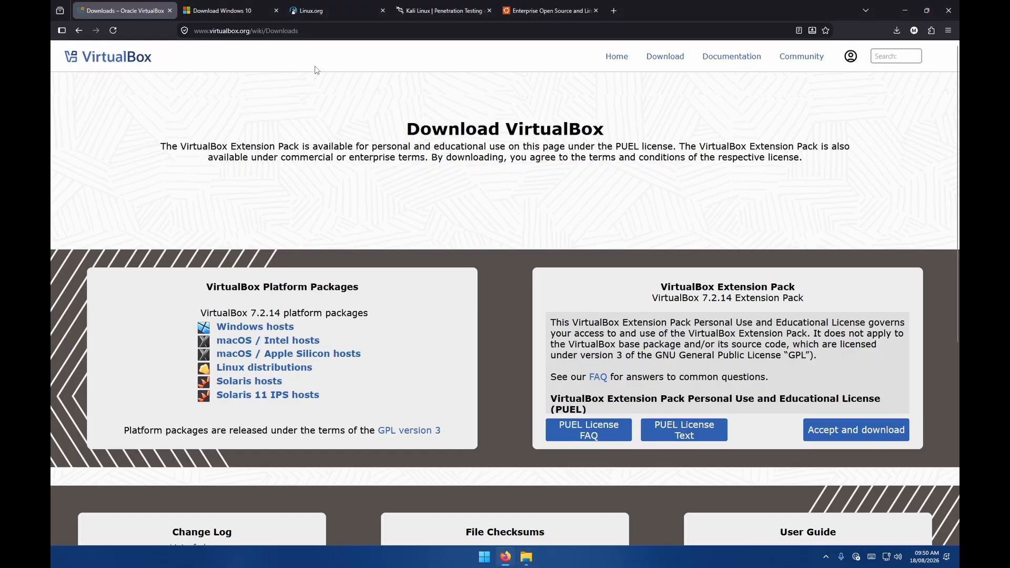
Review the Windows 10 download page and its installation media section.
left_click(267, 5)
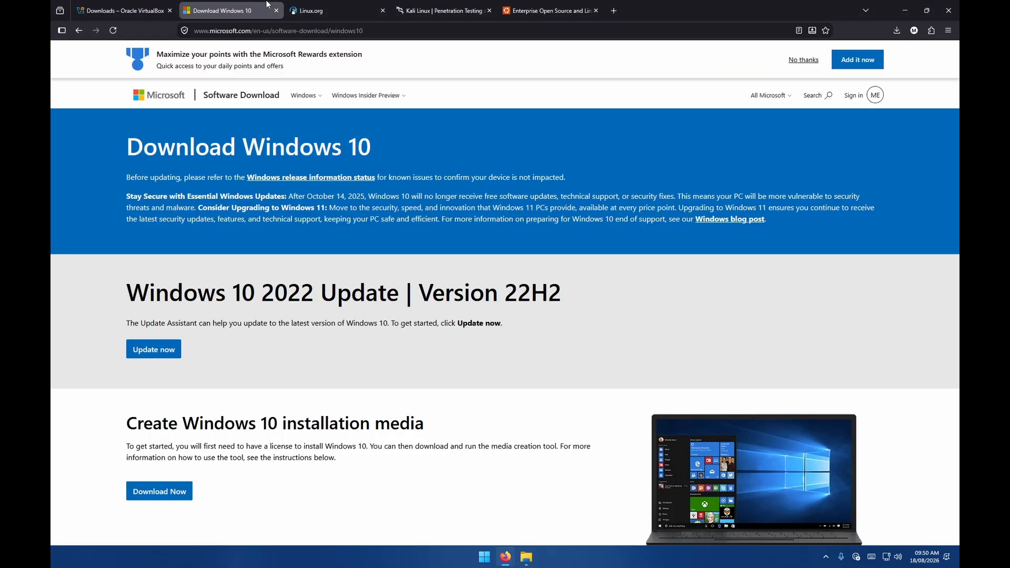
scroll(276, 73, "down", 2)
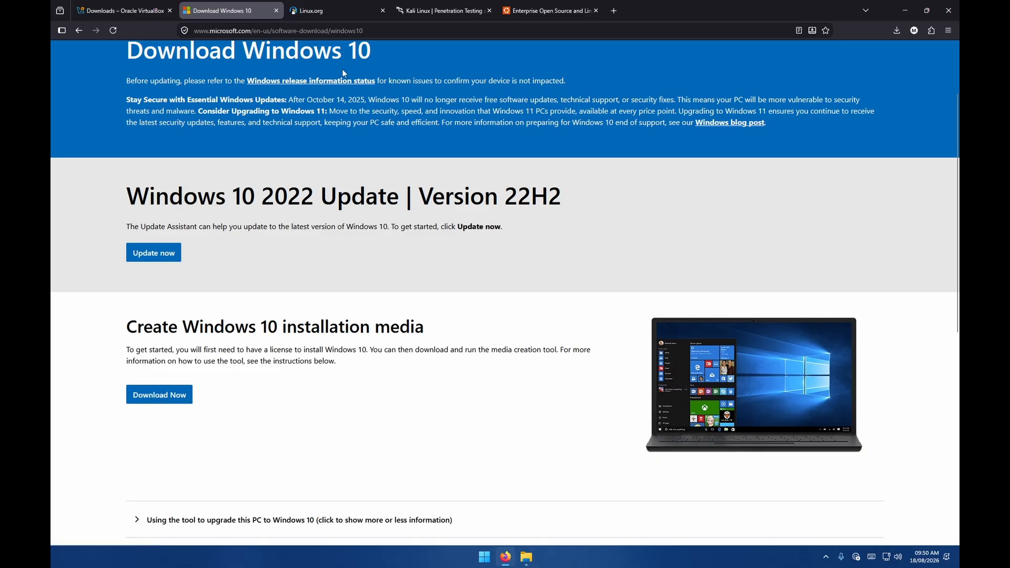
Open the Linux.org download page and browse the list of popular Linux distributions.
left_click(332, 10)
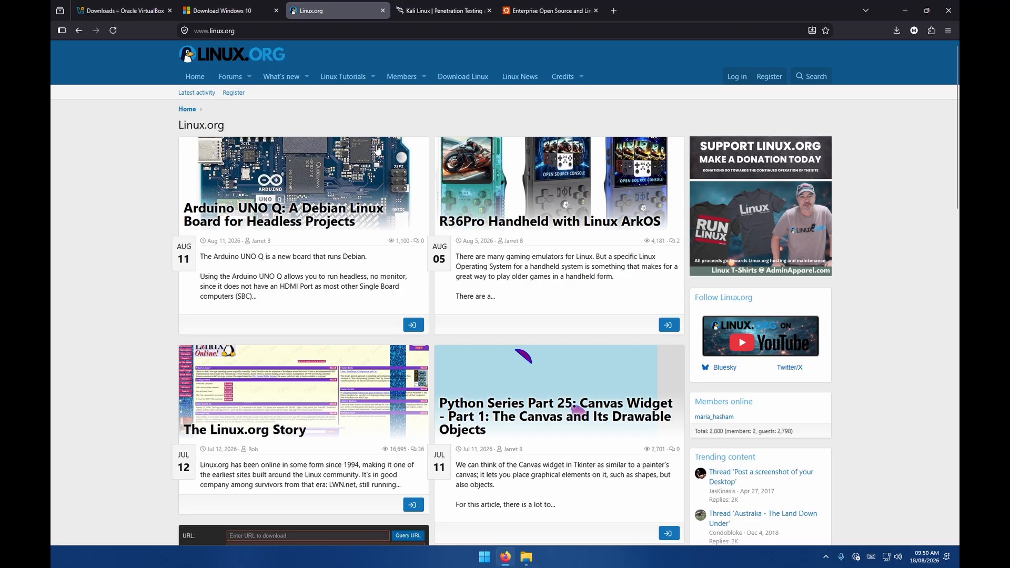
left_click(460, 79)
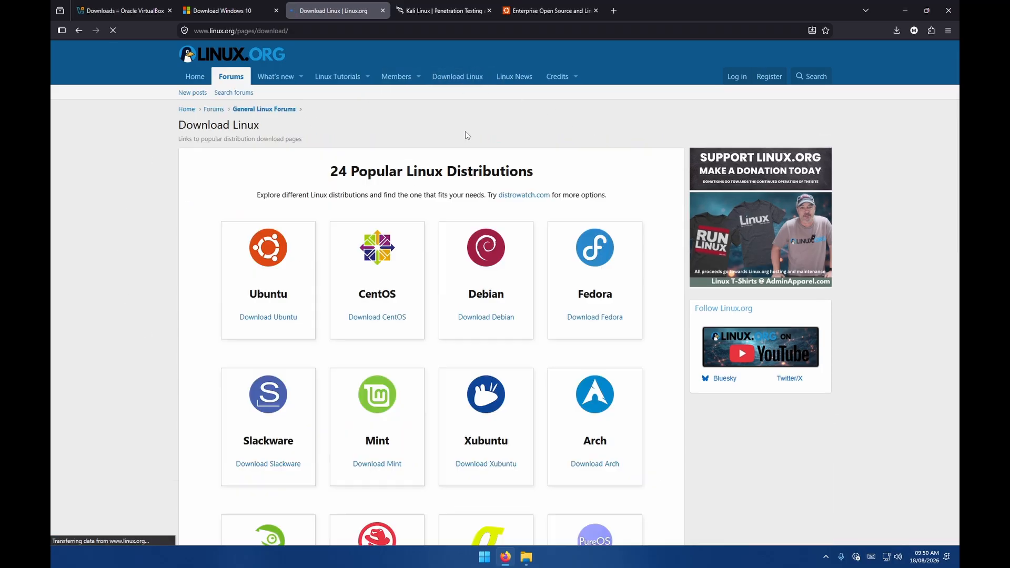
scroll(177, 295, "down", 5)
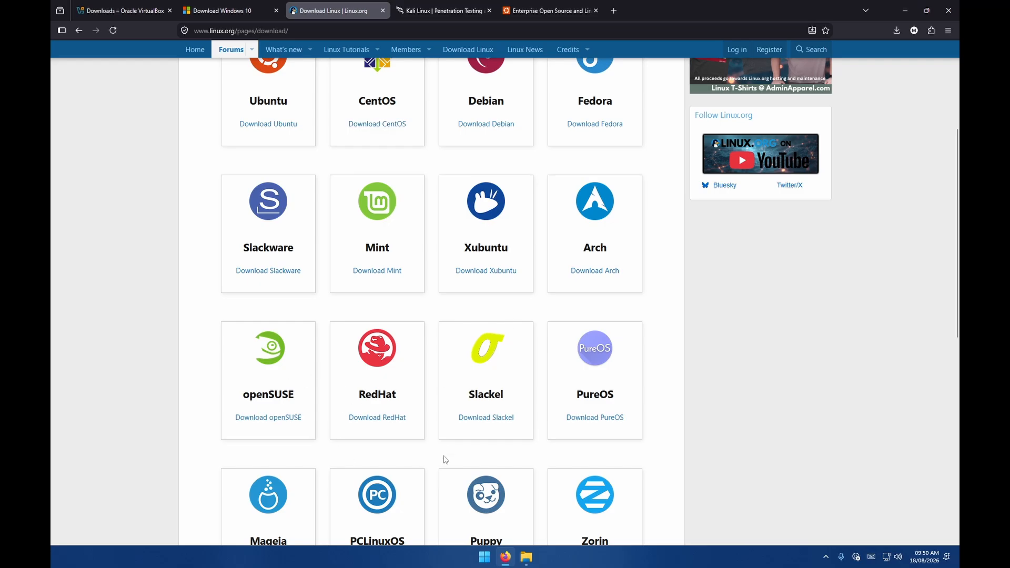
scroll(456, 445, "up", 5)
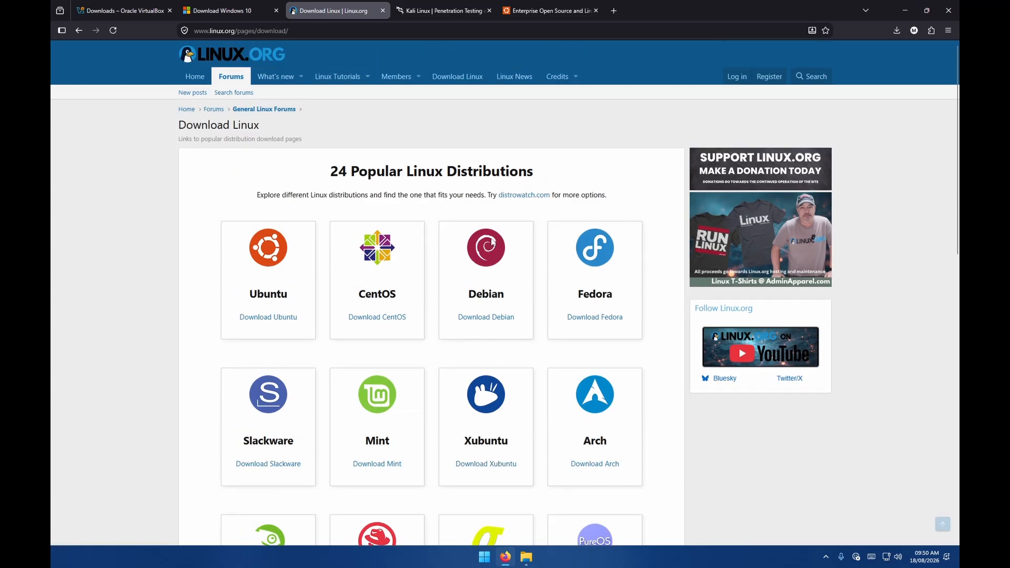
scroll(388, 276, "down", 1)
scroll(388, 275, "up", 1)
Look over the Kali Linux, Ubuntu, Windows 10 and VirtualBox tabs in turn.
left_click(424, 11)
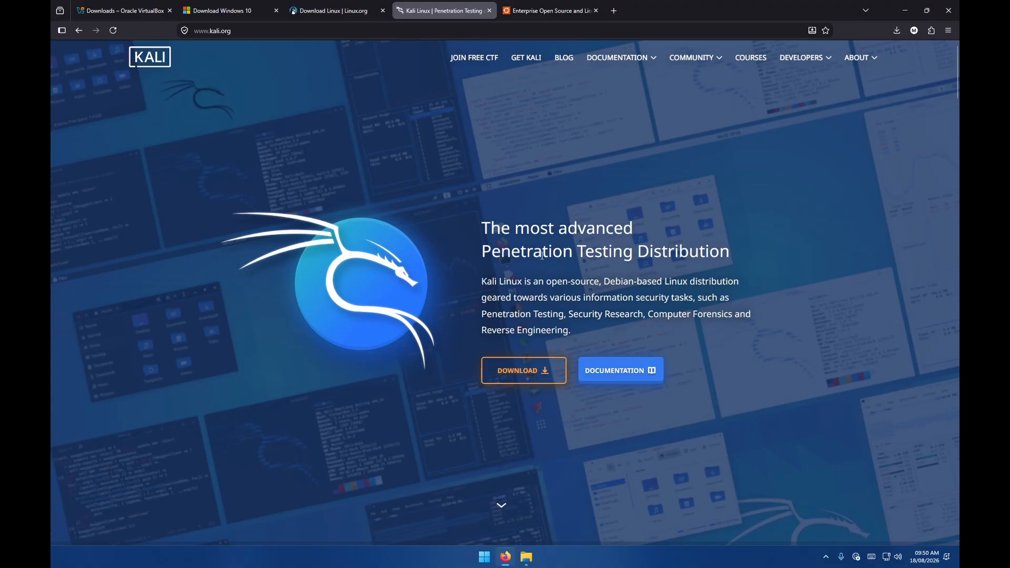
left_click(547, 11)
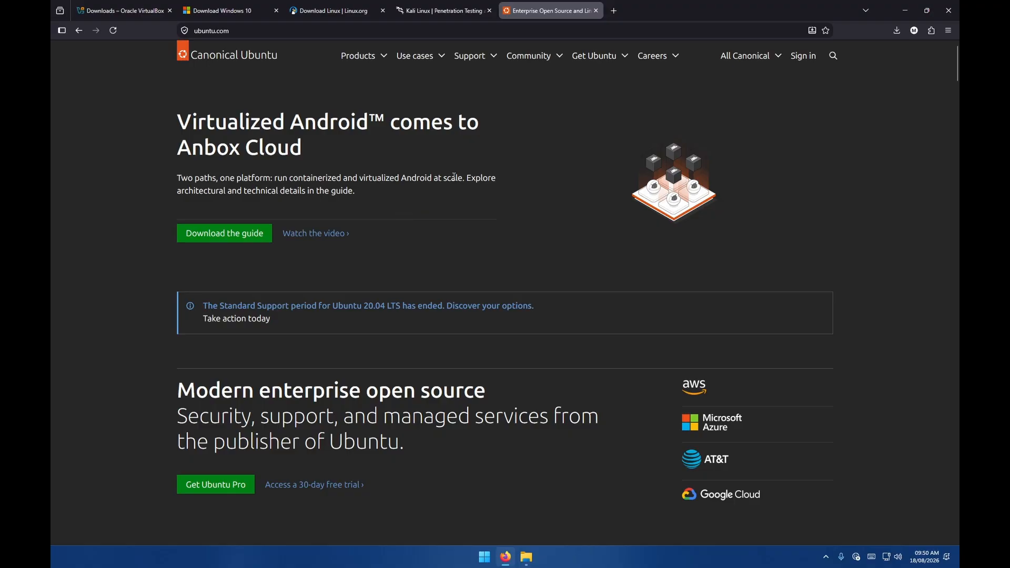
left_click(439, 9)
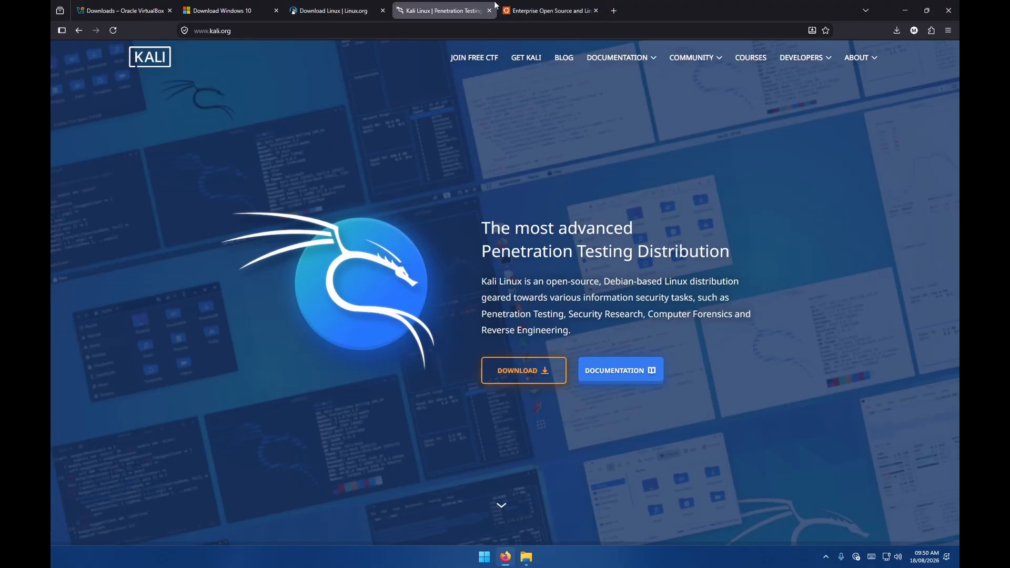
left_click(360, 5)
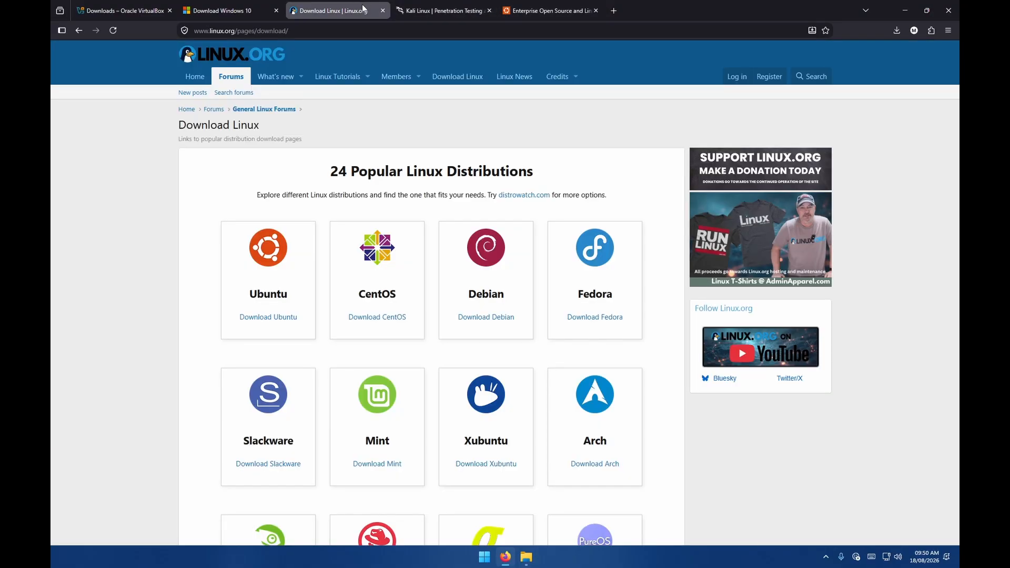
left_click(234, 5)
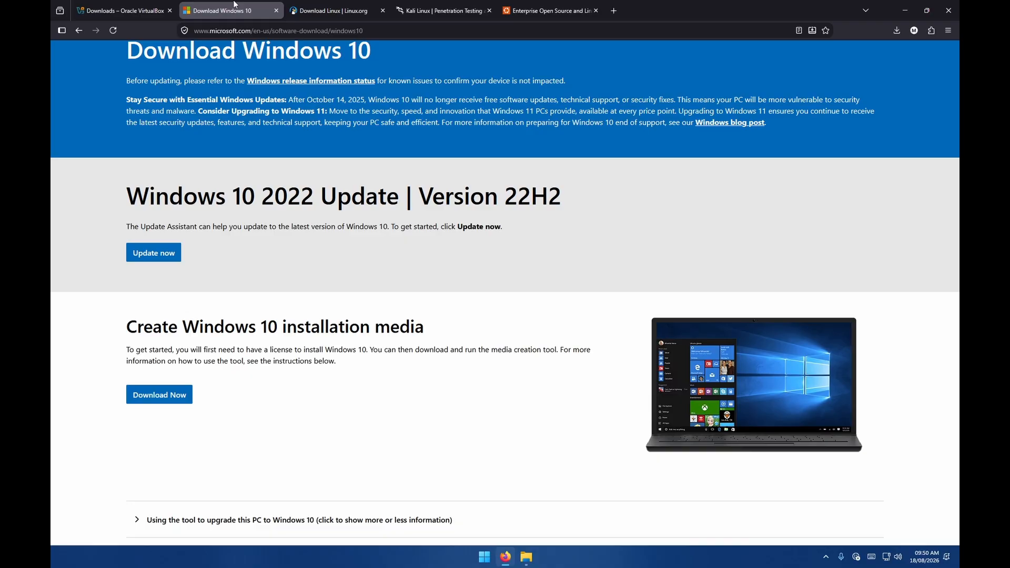
left_click(149, 6)
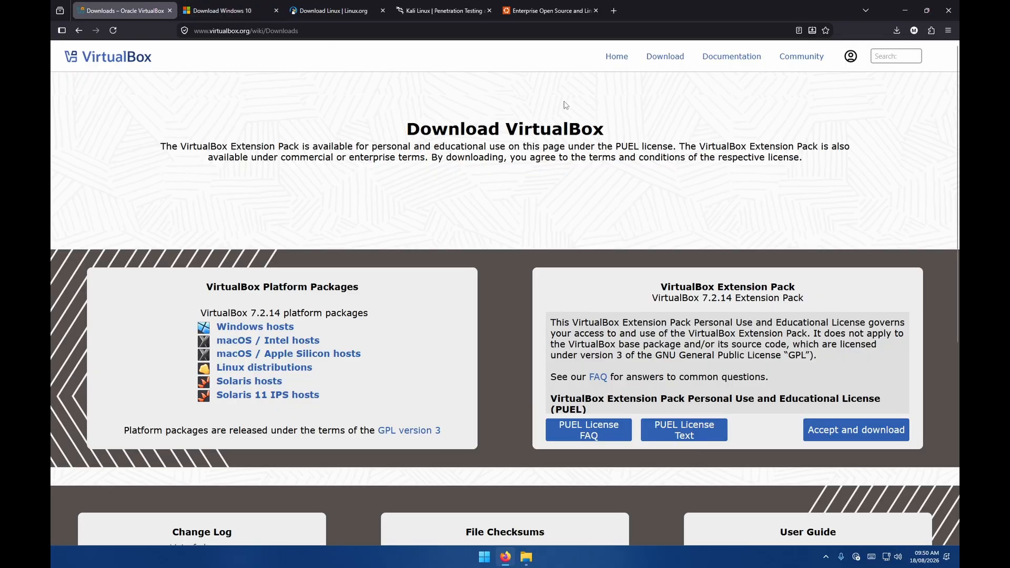
Point out the Windows 11 ISO file in the Pictures folder.
left_click(527, 557)
left_click_drag(250, 154, 215, 83)
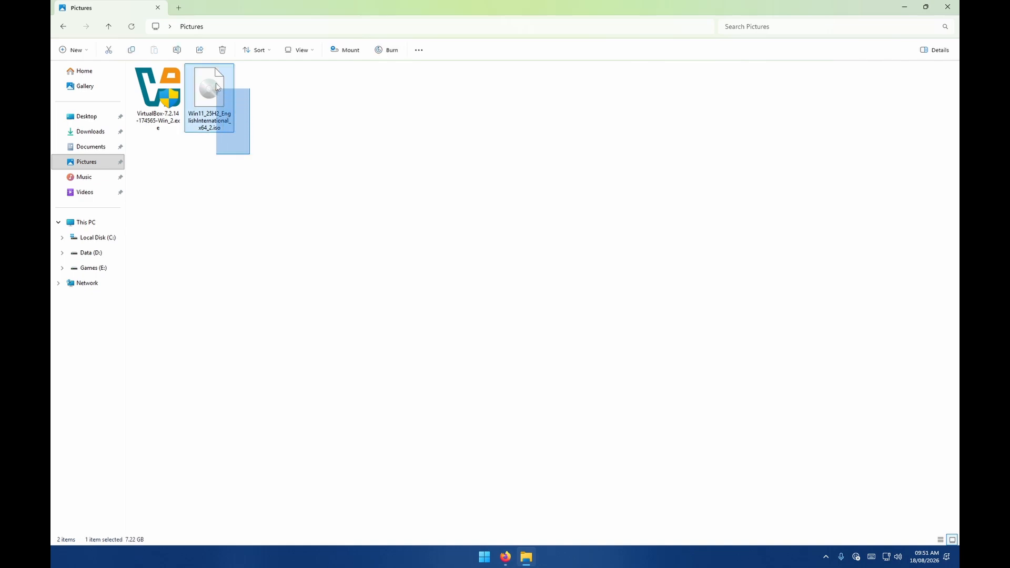
left_click(223, 165)
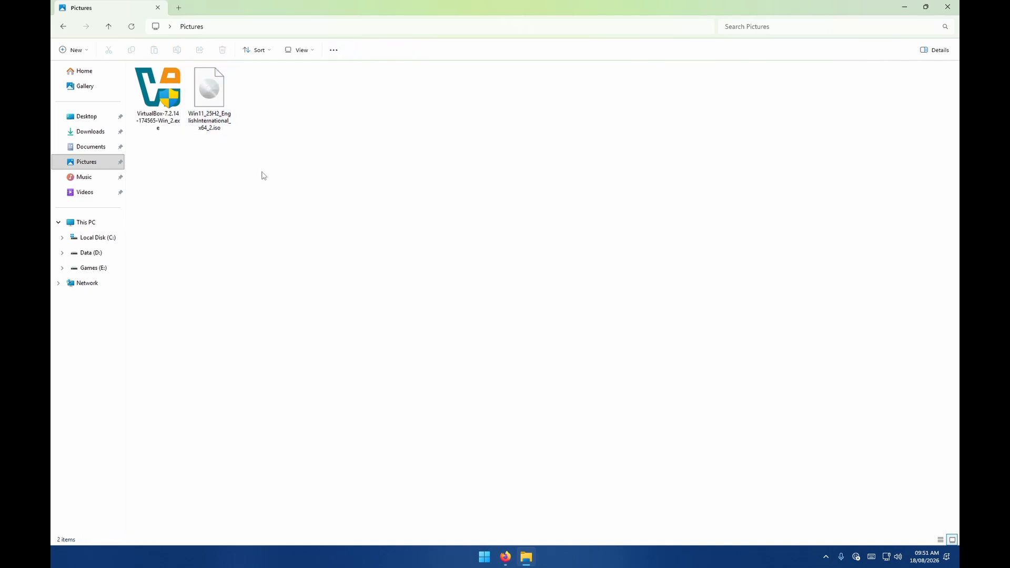
left_click_drag(228, 183, 213, 119)
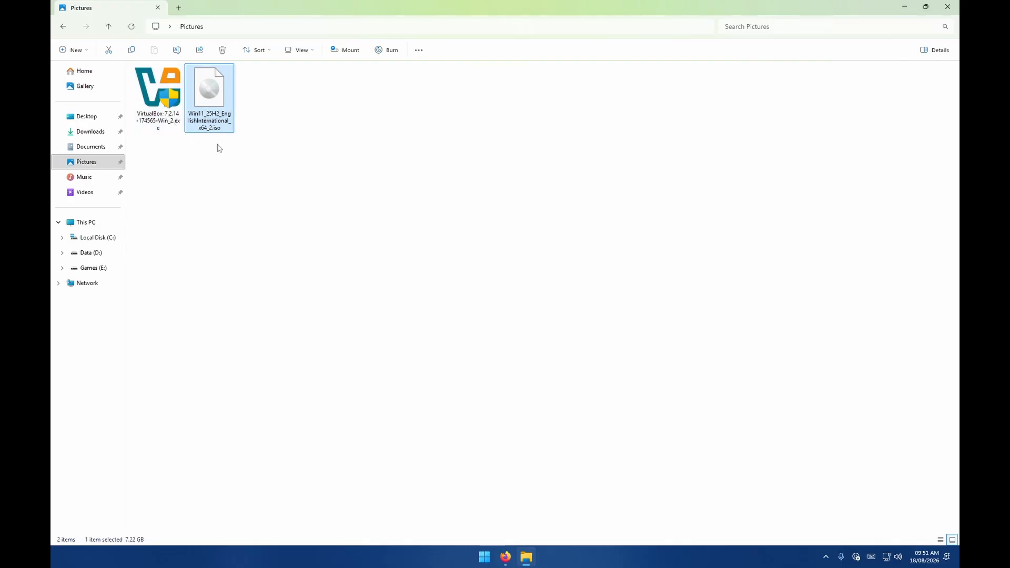
left_click(202, 165)
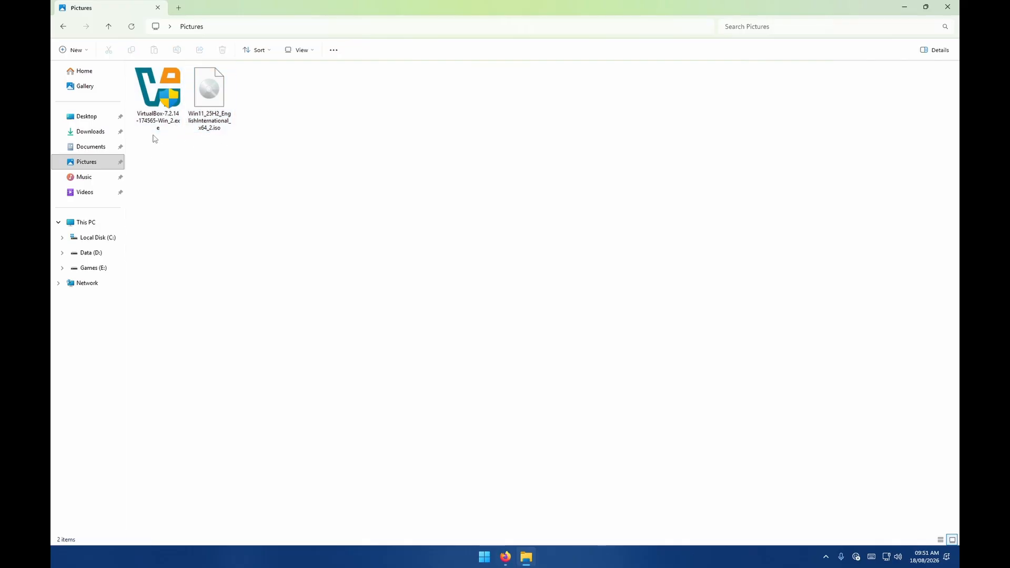
Launch the VirtualBox 7.2.14 installer and continue past the welcome page.
left_click_drag(179, 216, 174, 126)
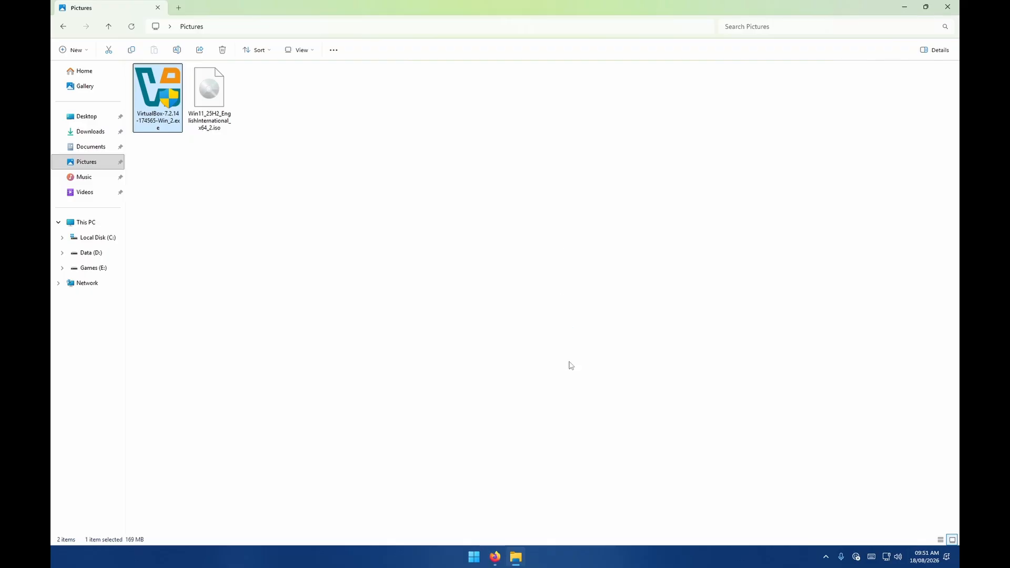
left_click(537, 559)
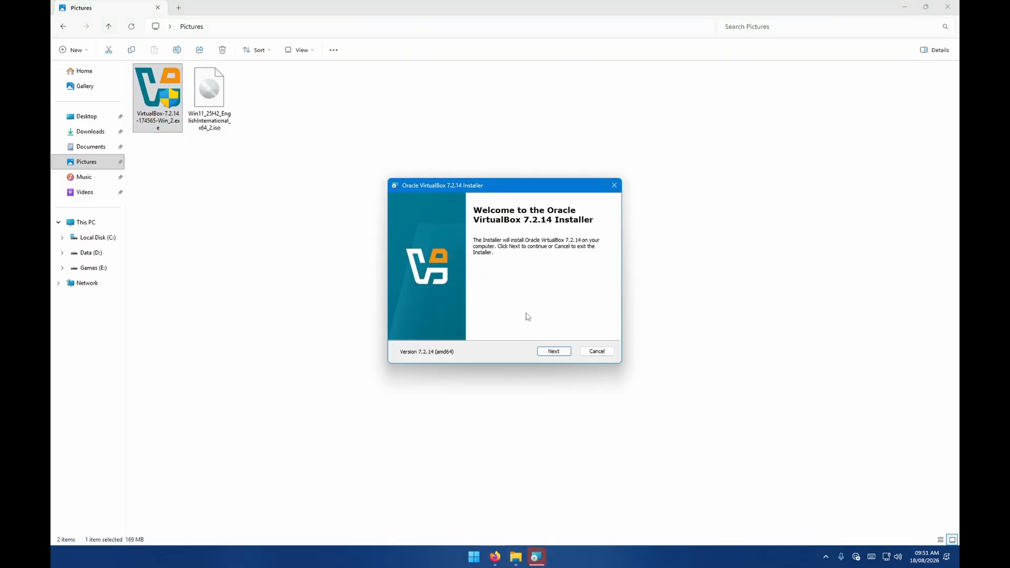
left_click_drag(509, 185, 497, 172)
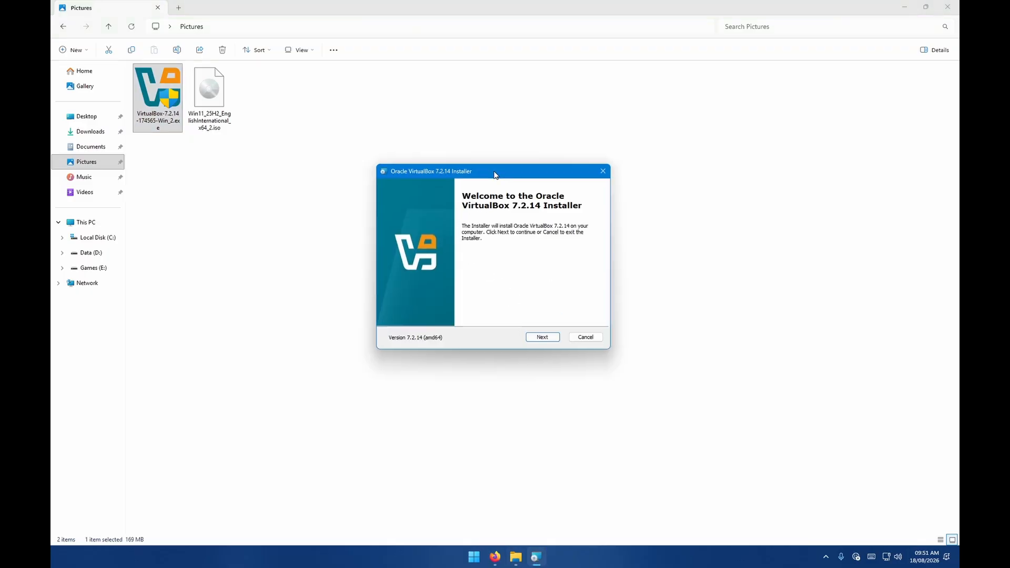
left_click(542, 337)
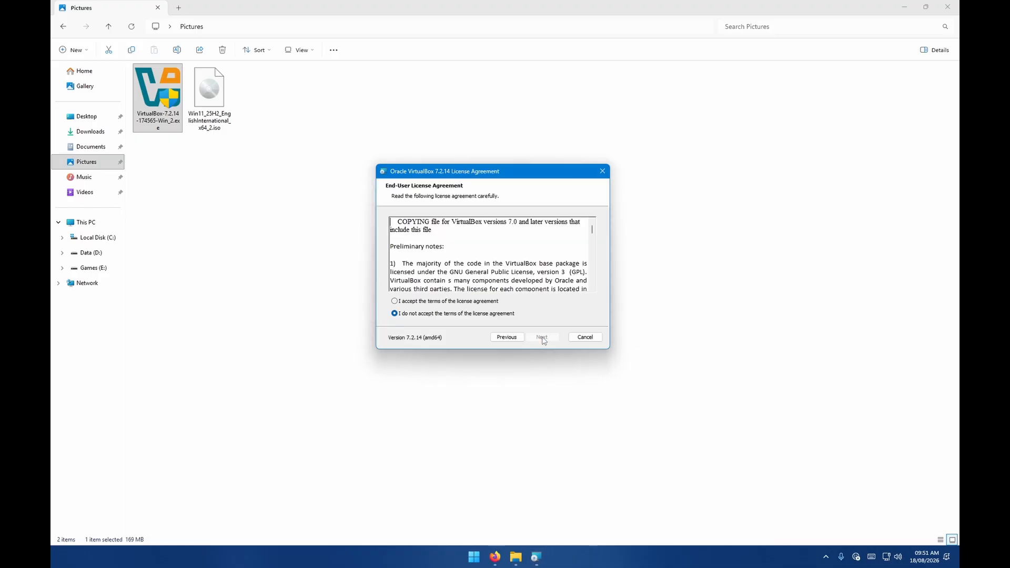
Accept the license agreement terms and continue to the custom setup.
left_click(449, 301)
left_click_drag(591, 230, 575, 318)
left_click_drag(592, 230, 595, 287)
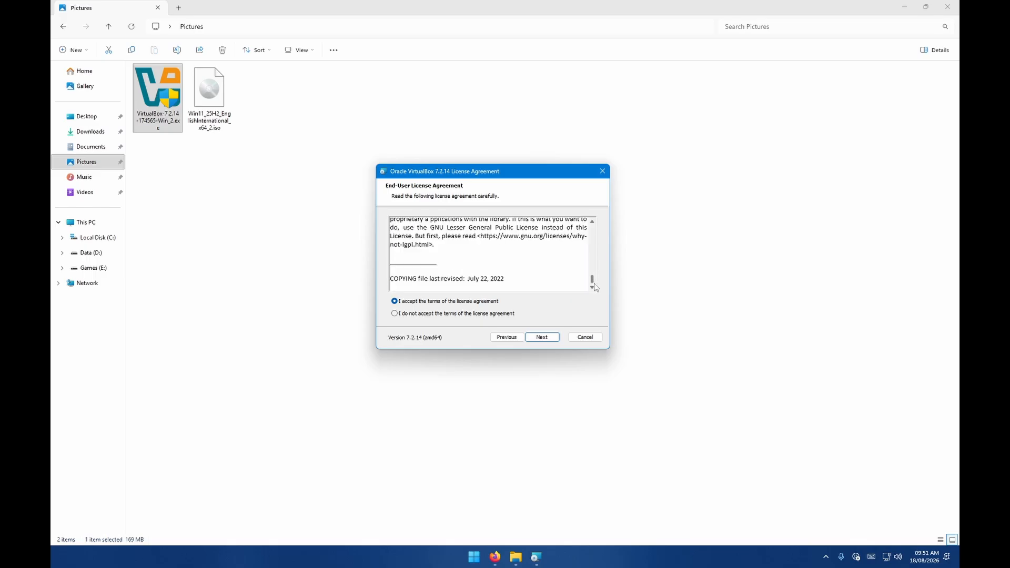
left_click(546, 341)
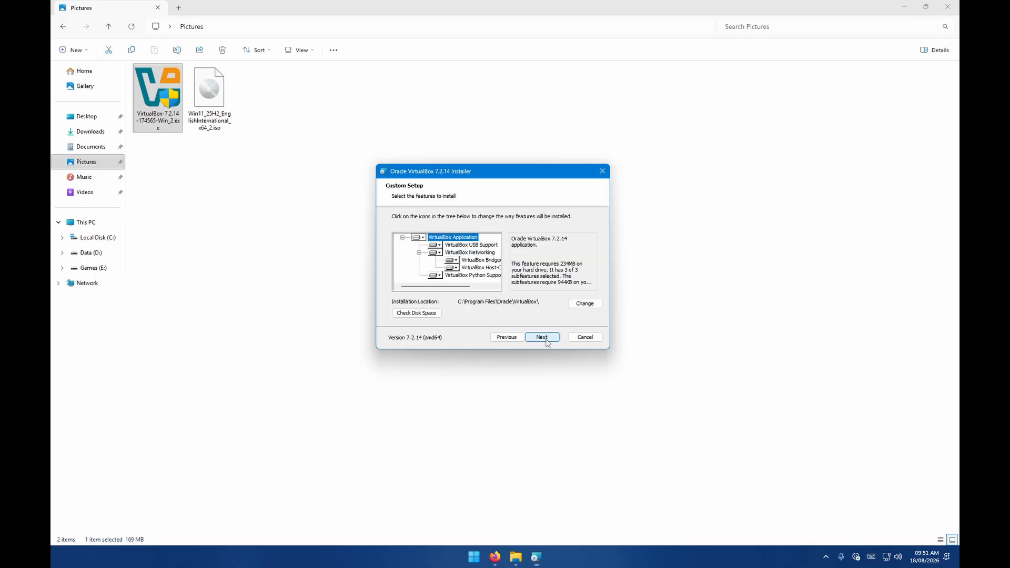
Inspect the features tree, including the VirtualBox Host-Only Networking component.
left_click_drag(447, 286, 475, 288)
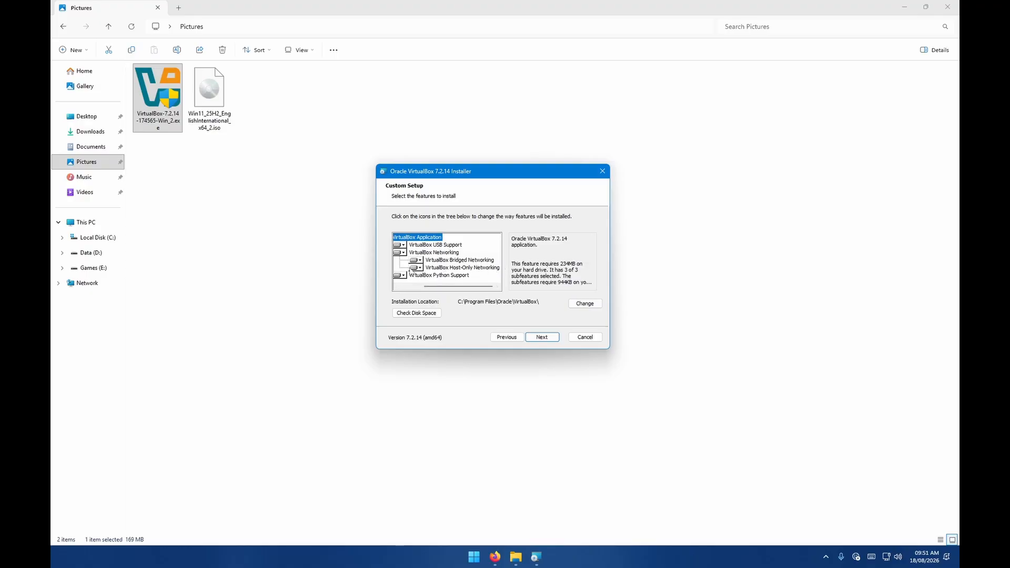
left_click_drag(458, 289, 435, 289)
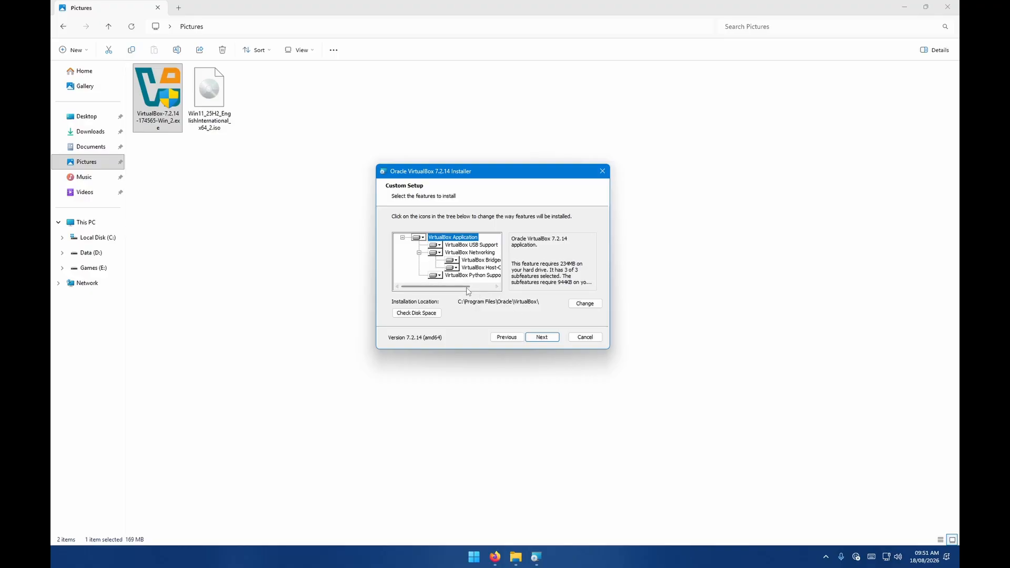
left_click(450, 268)
left_click(450, 268)
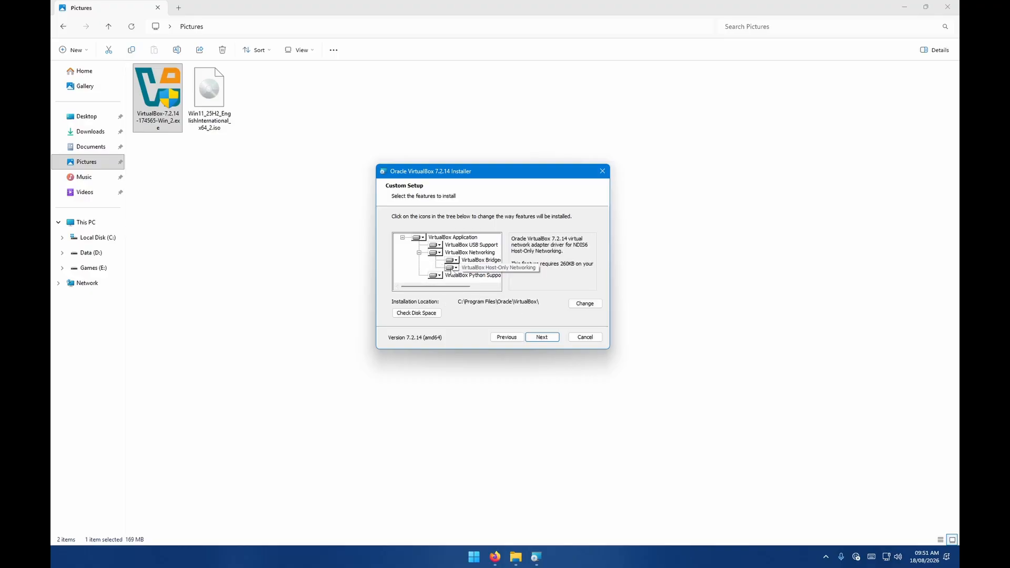
left_click(450, 269)
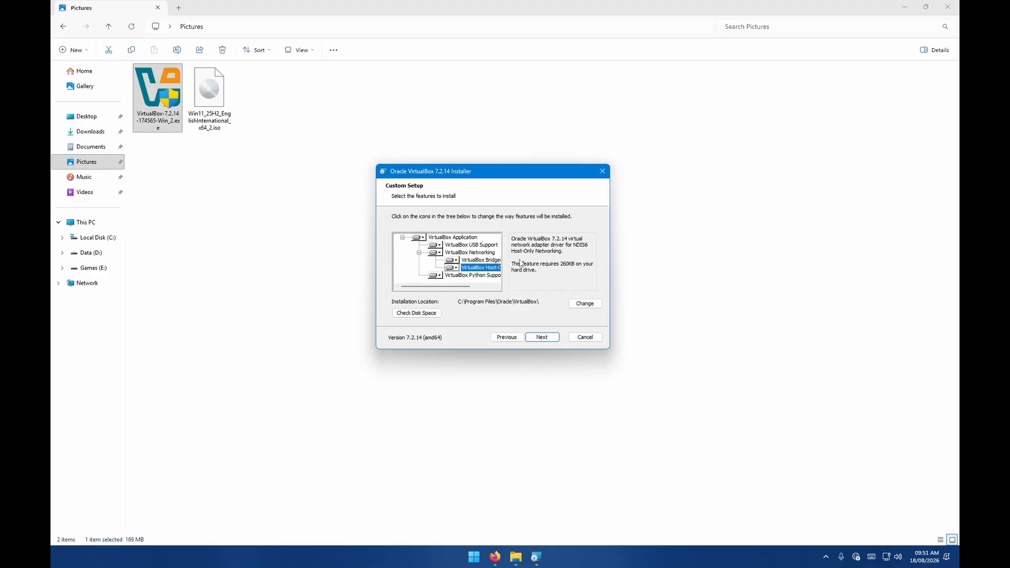
left_click(521, 263)
Continue with the default features and confirm the network disconnection and missing dependencies prompts.
left_click(543, 341)
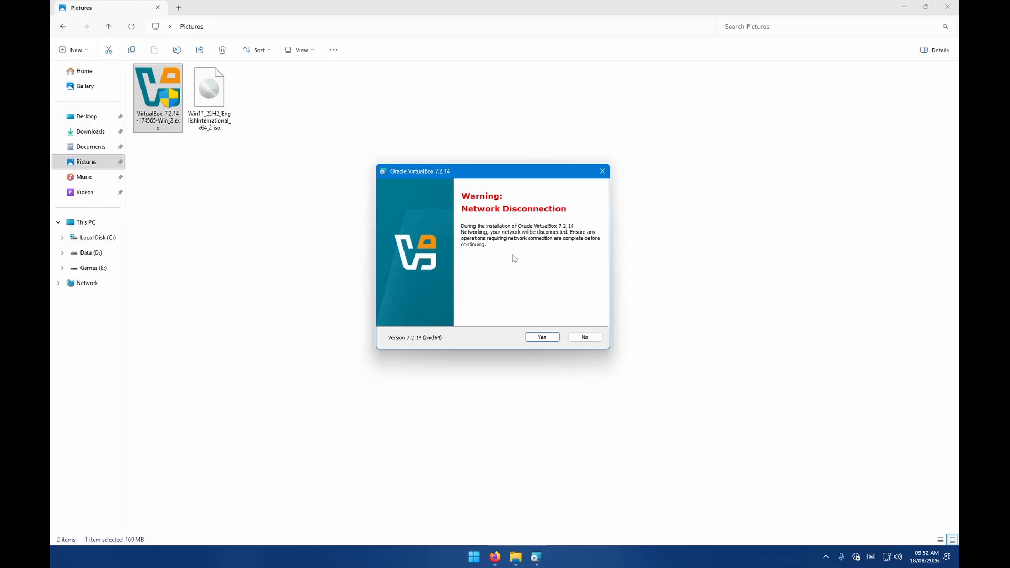
left_click(545, 338)
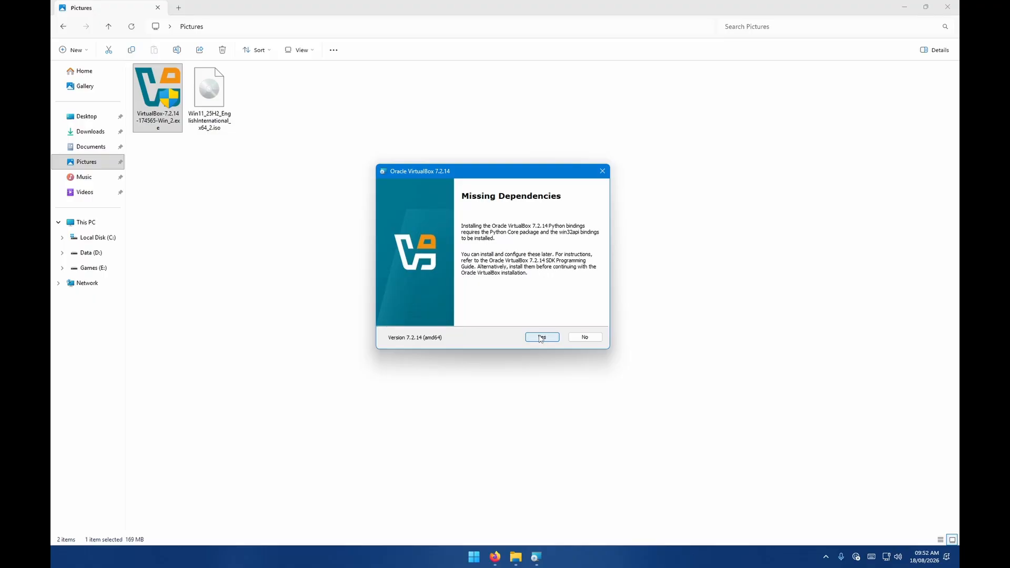
left_click(541, 337)
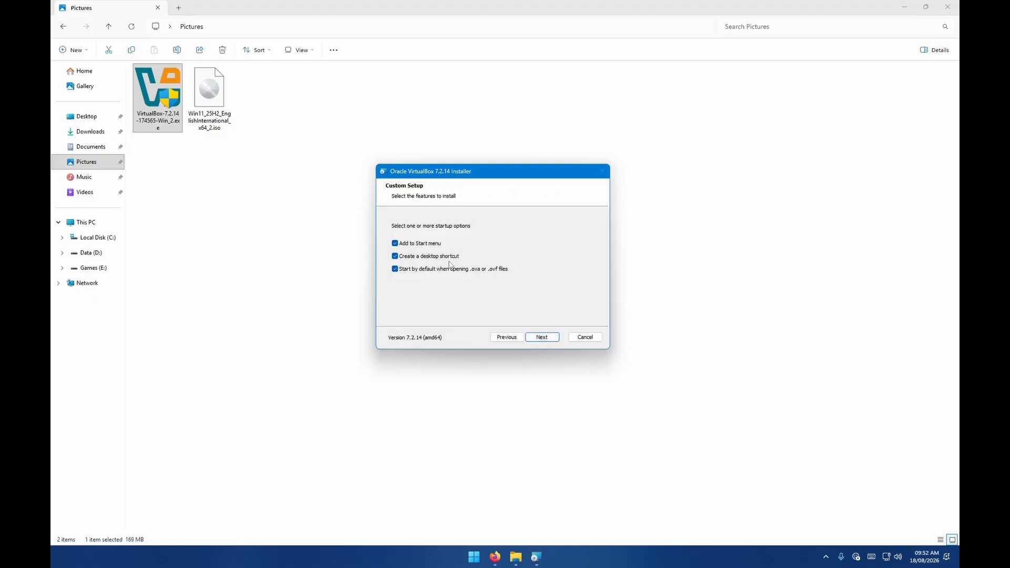
Continue past the startup shortcut options and start the VirtualBox installation.
left_click(418, 244)
left_click(416, 256)
left_click(414, 269)
left_click(543, 338)
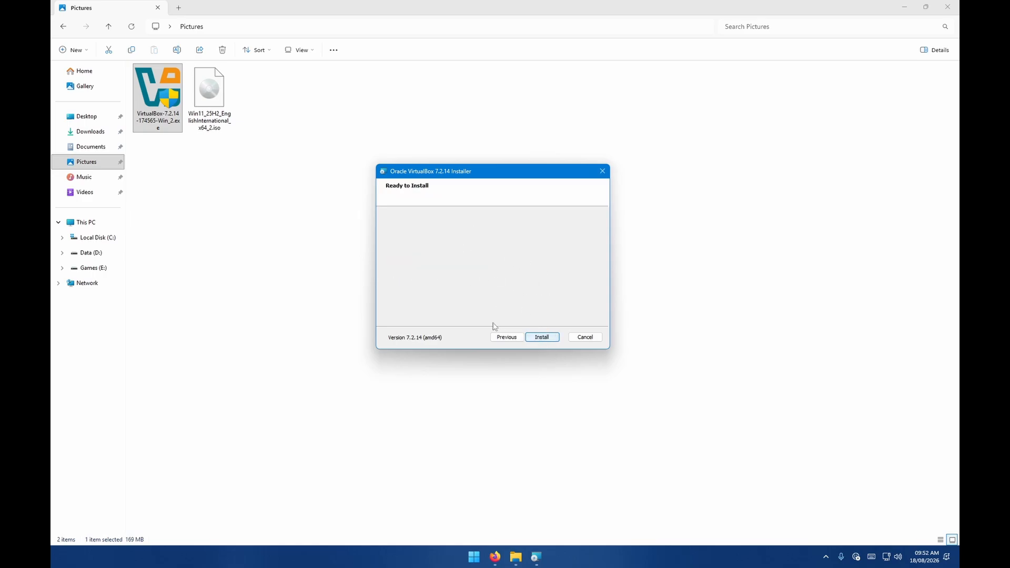
left_click(550, 336)
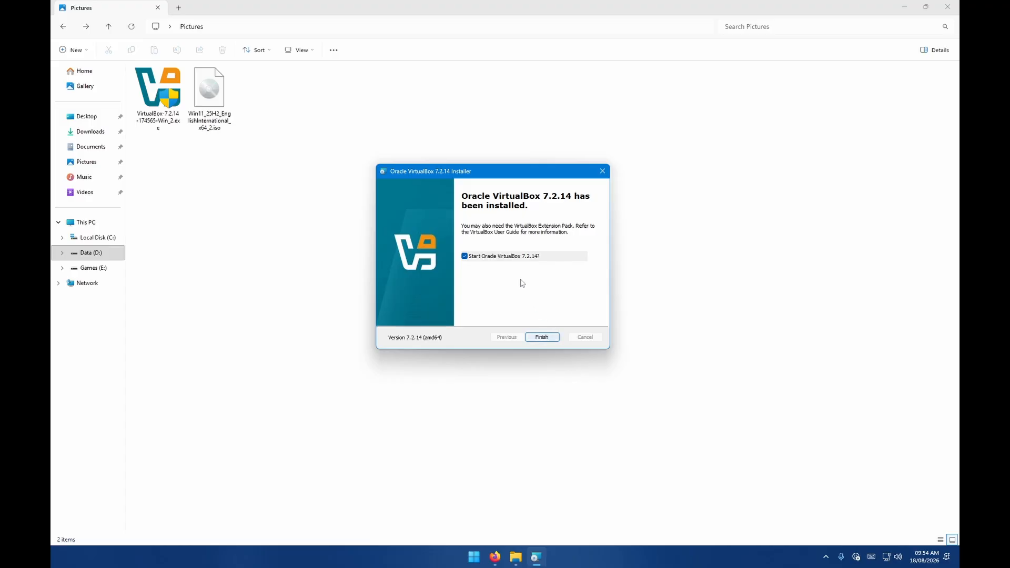
Finish the installer with VirtualBox set to launch, and reposition the VirtualBox Manager window.
left_click(552, 338)
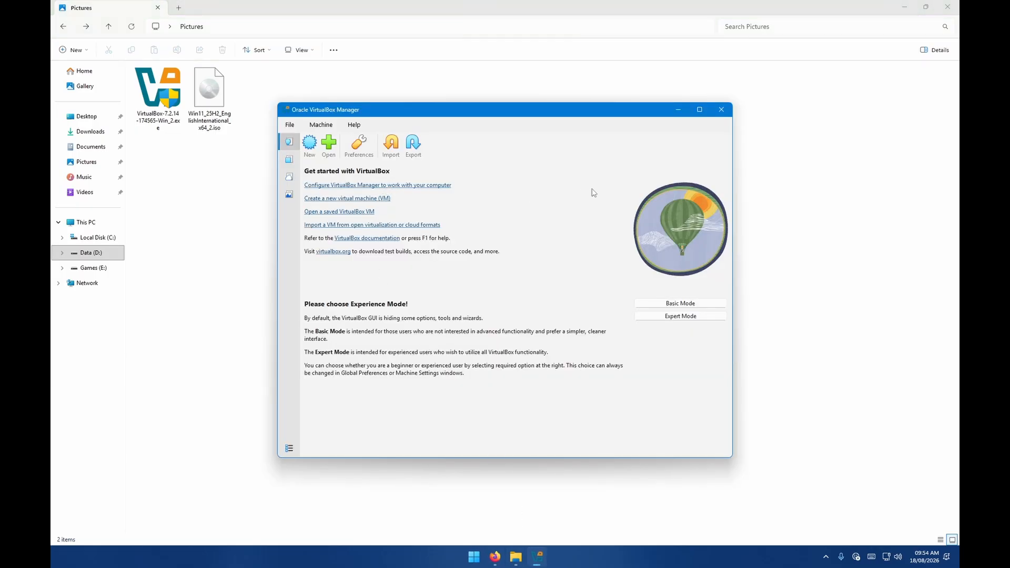
left_click_drag(501, 116, 529, 114)
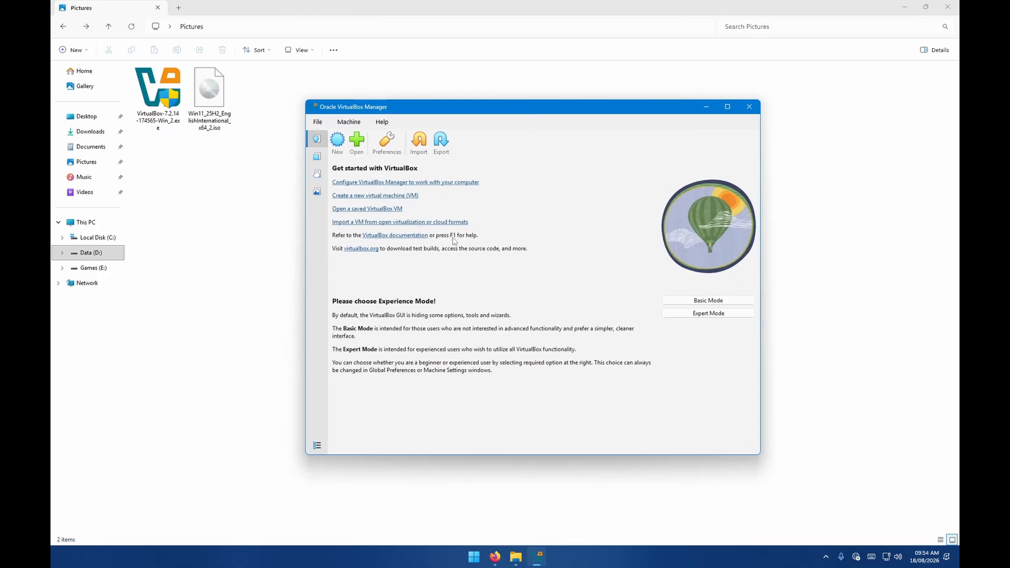
Open Preferences and examine the General, Update and Language settings, then close without changes.
left_click(375, 142)
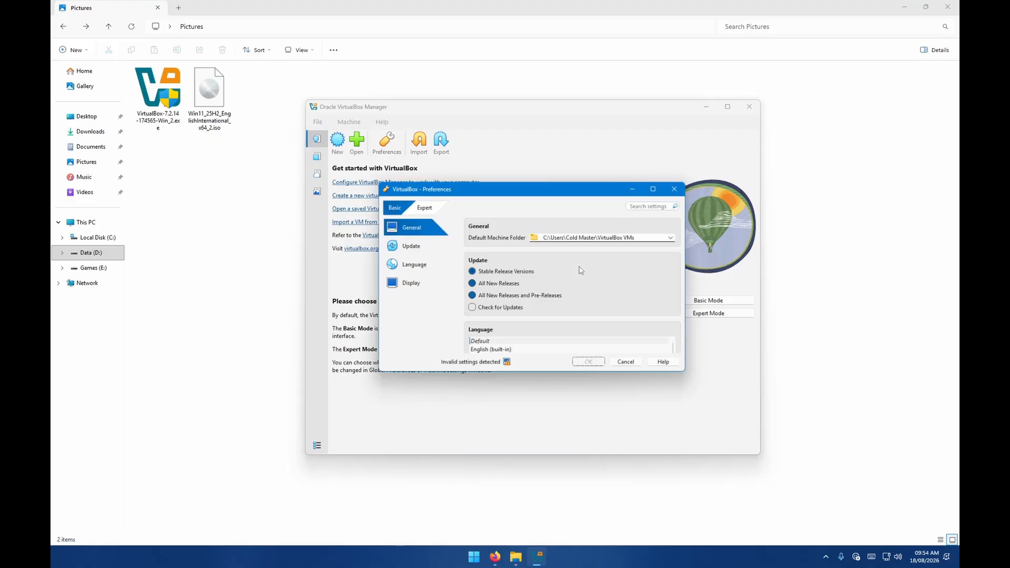
left_click(428, 246)
left_click(425, 230)
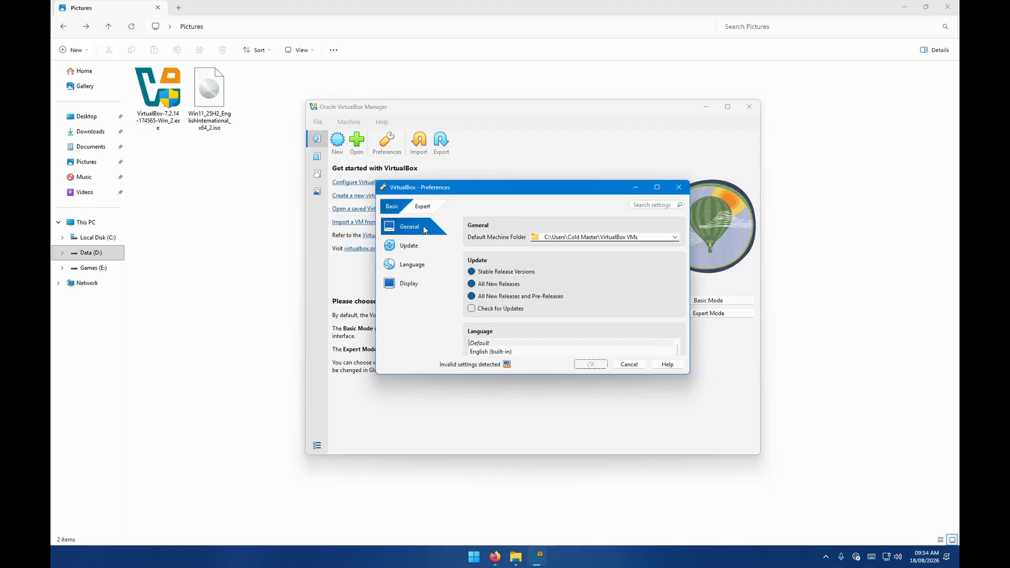
scroll(529, 260, "down", 5)
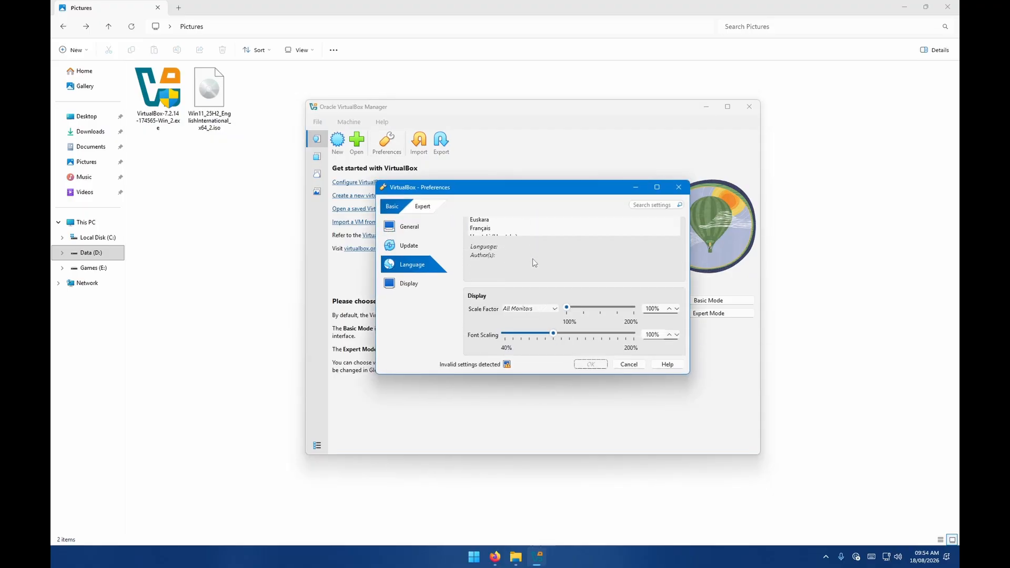
scroll(533, 258, "up", 5)
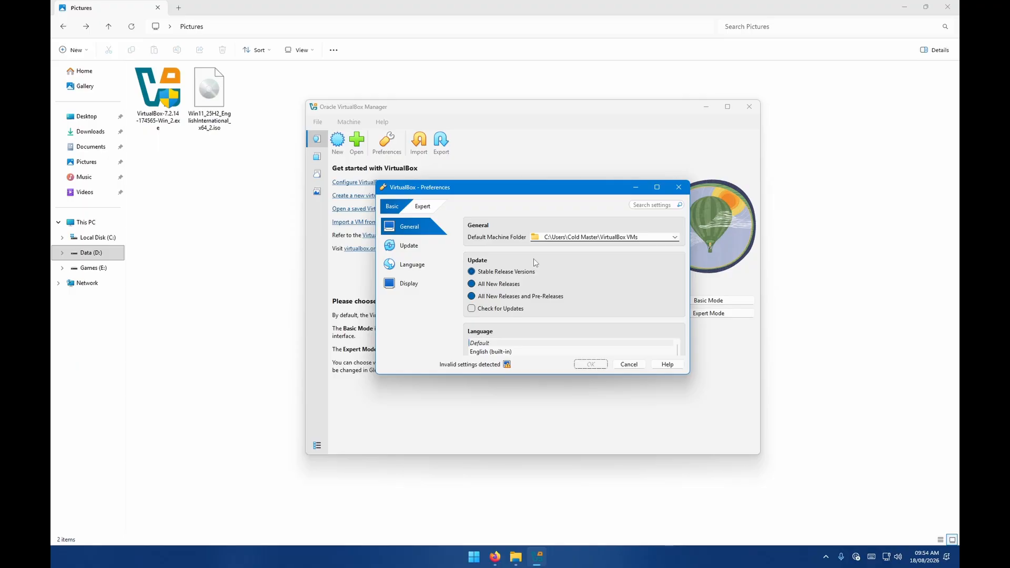
scroll(529, 260, "down", 5)
scroll(529, 260, "up", 4)
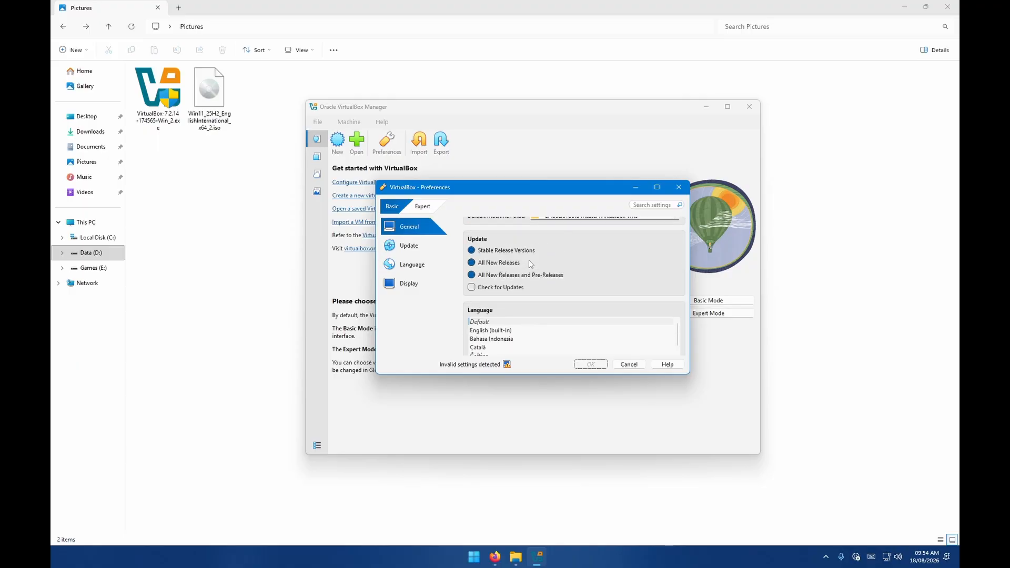
scroll(529, 260, "up", 1)
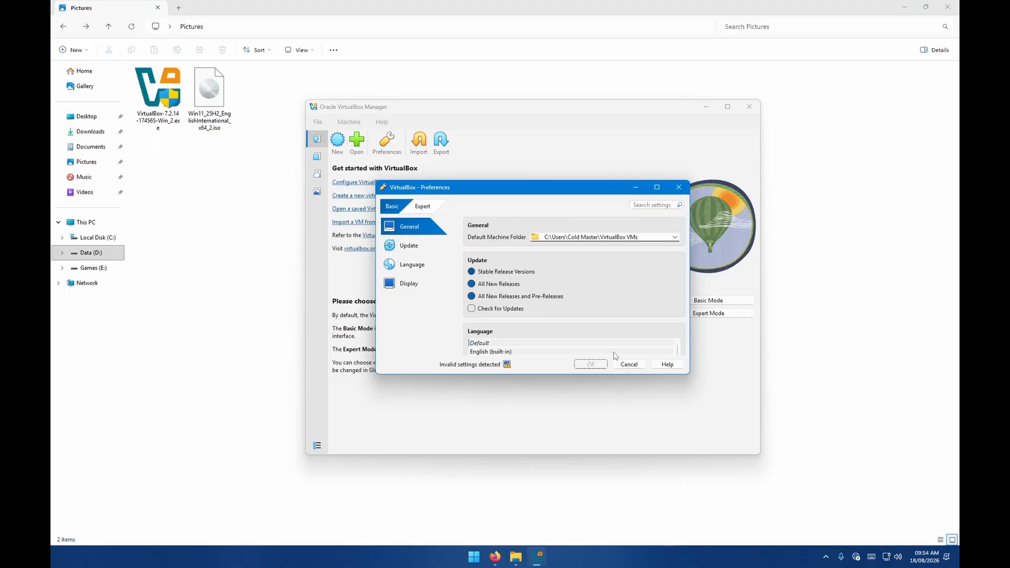
left_click(629, 364)
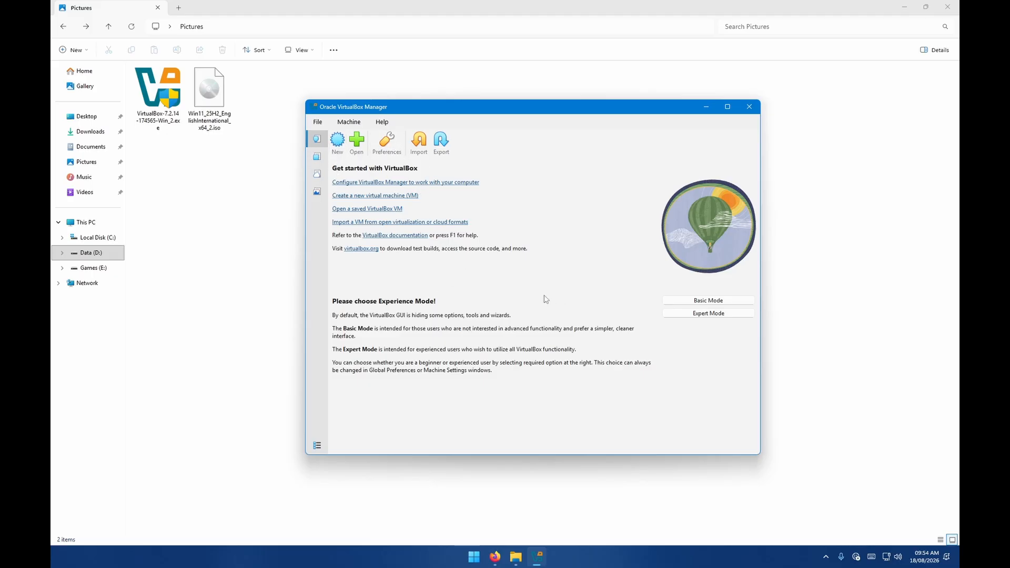
Start creating a new virtual machine named Windows 11.
left_click(340, 142)
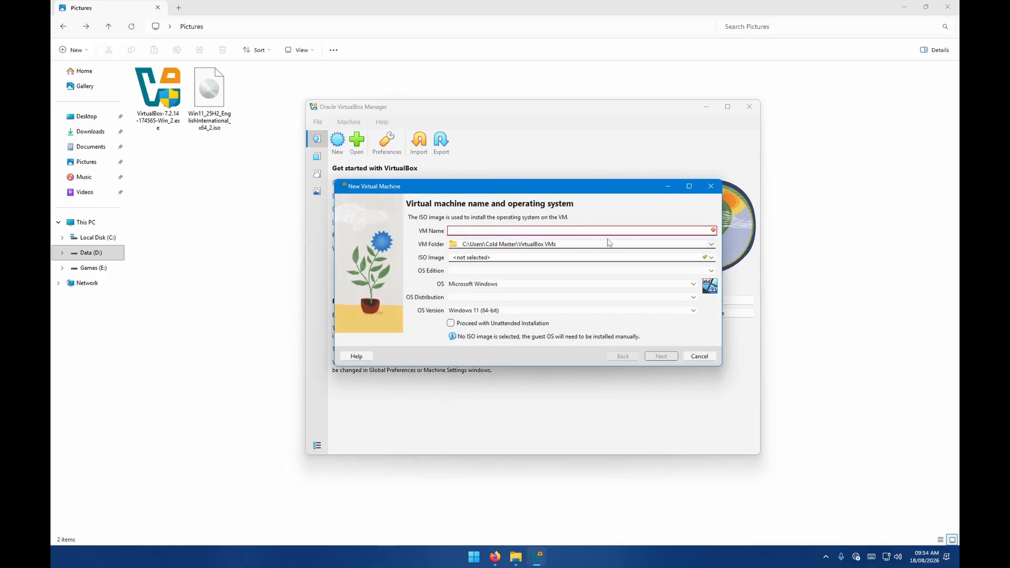
type("W")
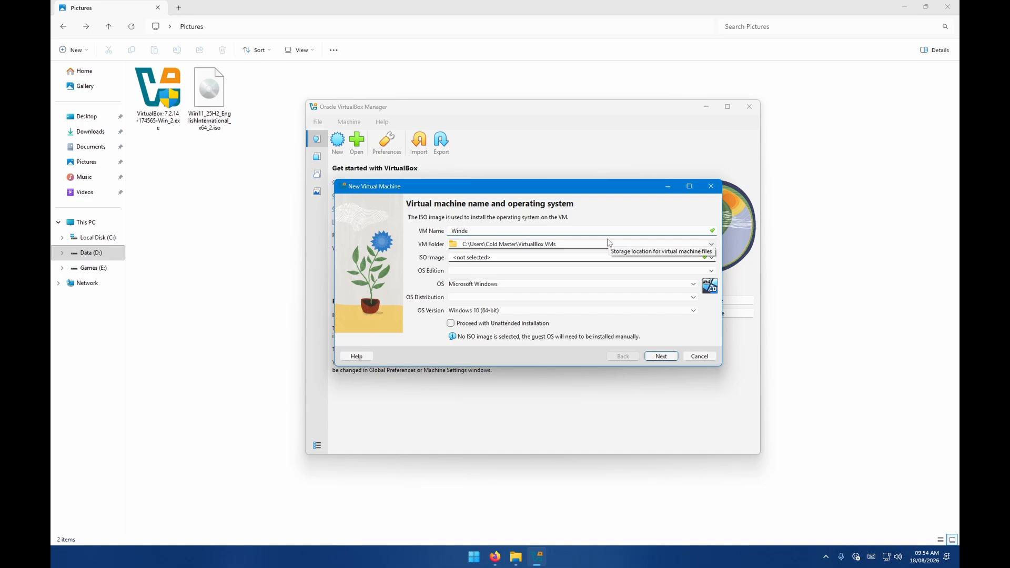
type("indows 11")
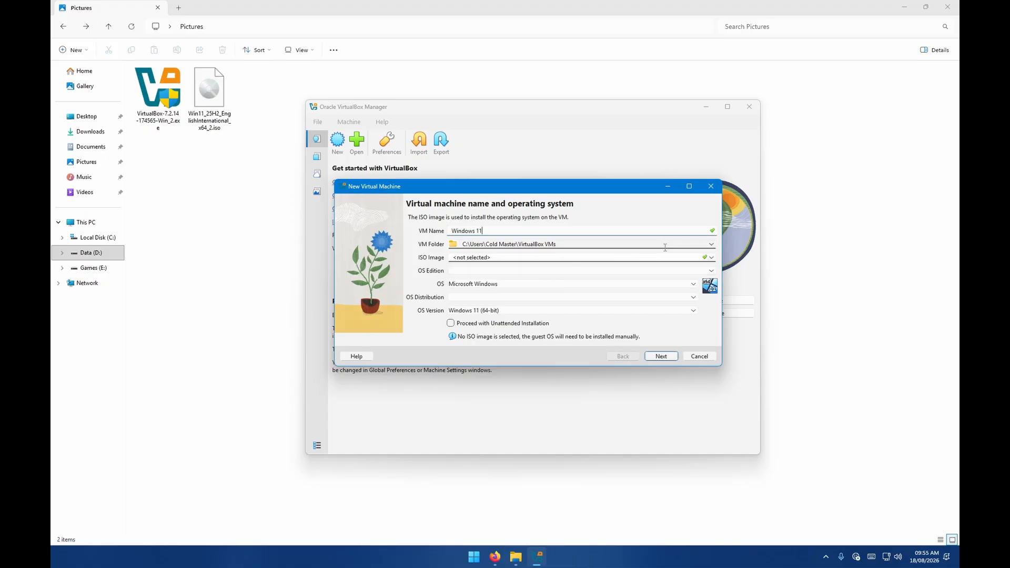
Choose the Win11_25H2_EnglishInternational_x64_2.iso image from Pictures as the ISO image and continue.
left_click(484, 258)
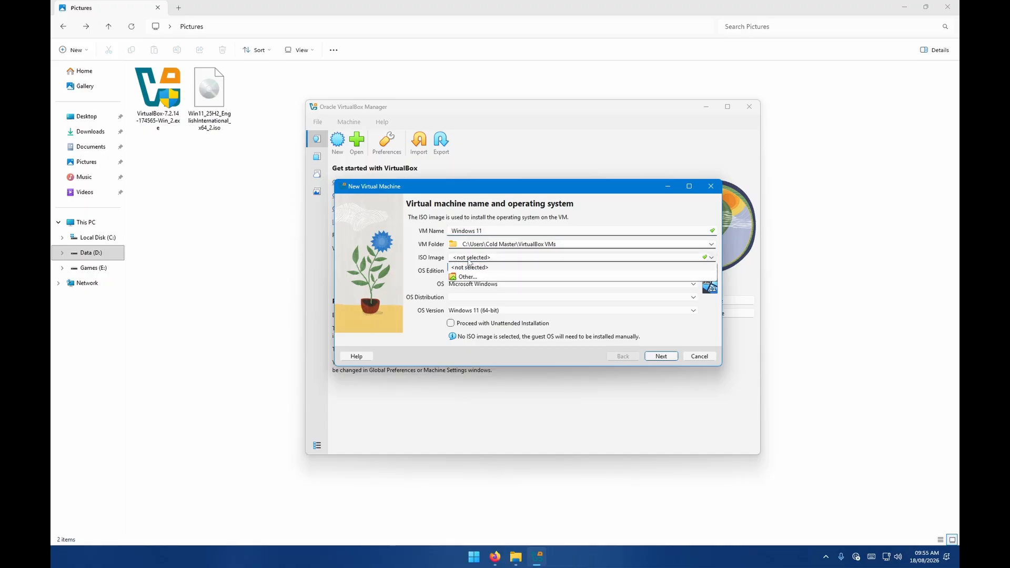
left_click(468, 276)
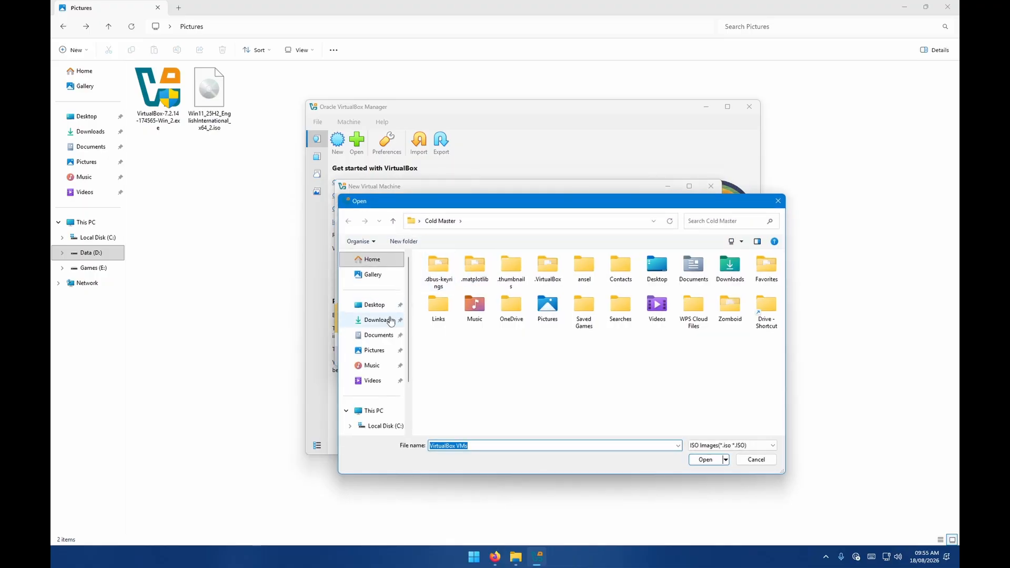
left_click(374, 350)
double_click(453, 285)
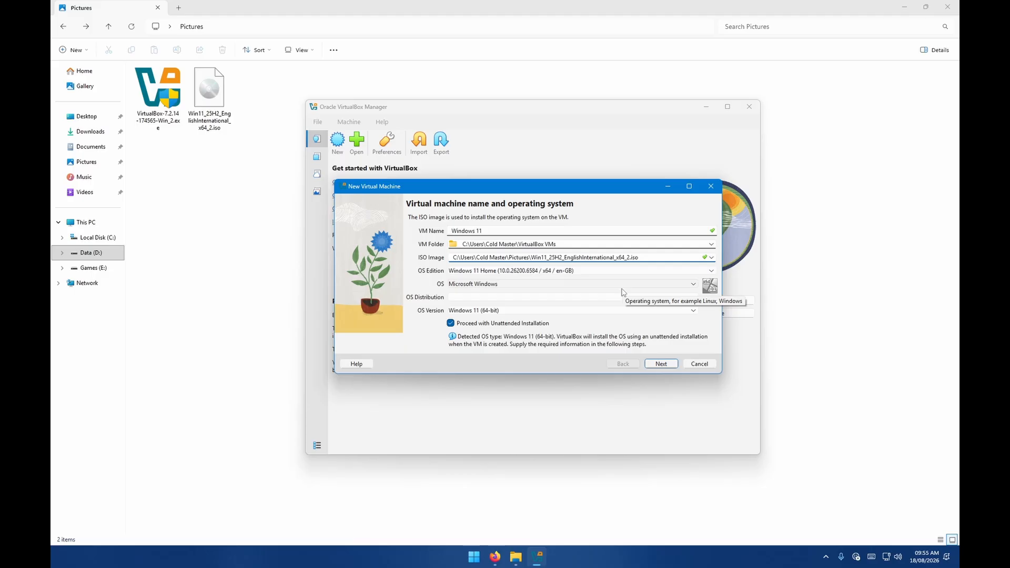
left_click(662, 364)
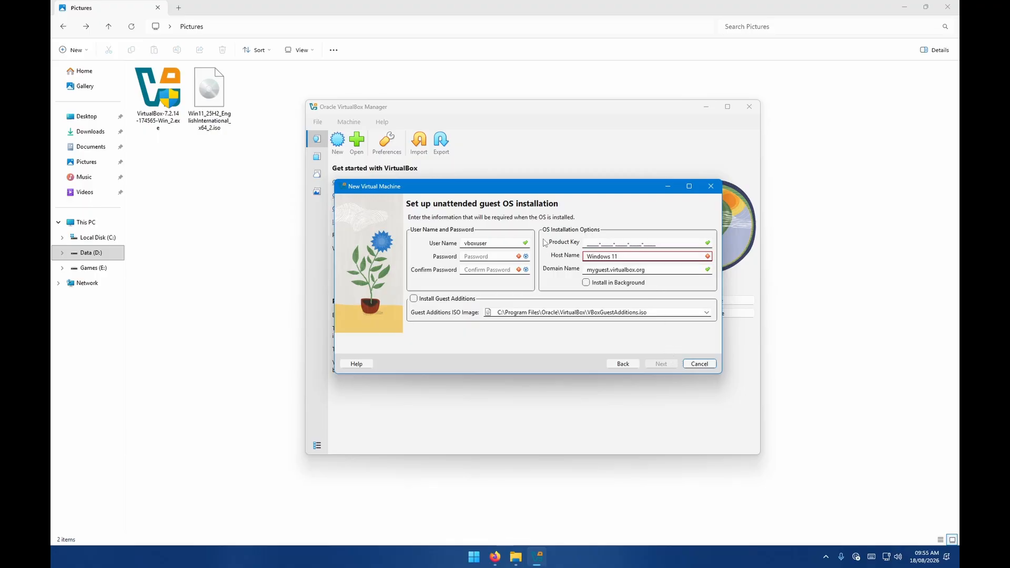
Set the host name to Windows11 and enable Install in Background.
left_click(644, 256)
left_click(612, 258)
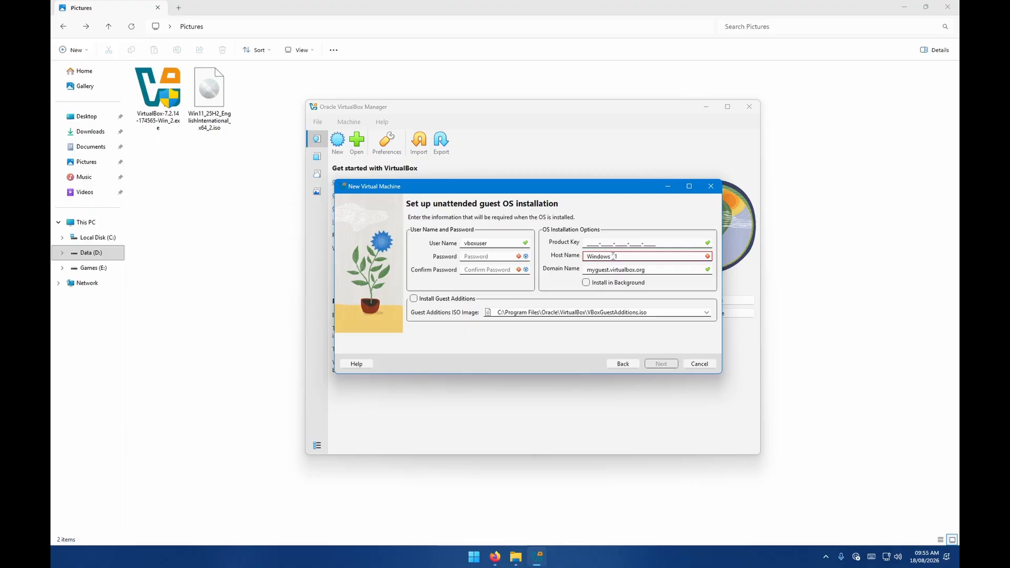
key("BackSpace")
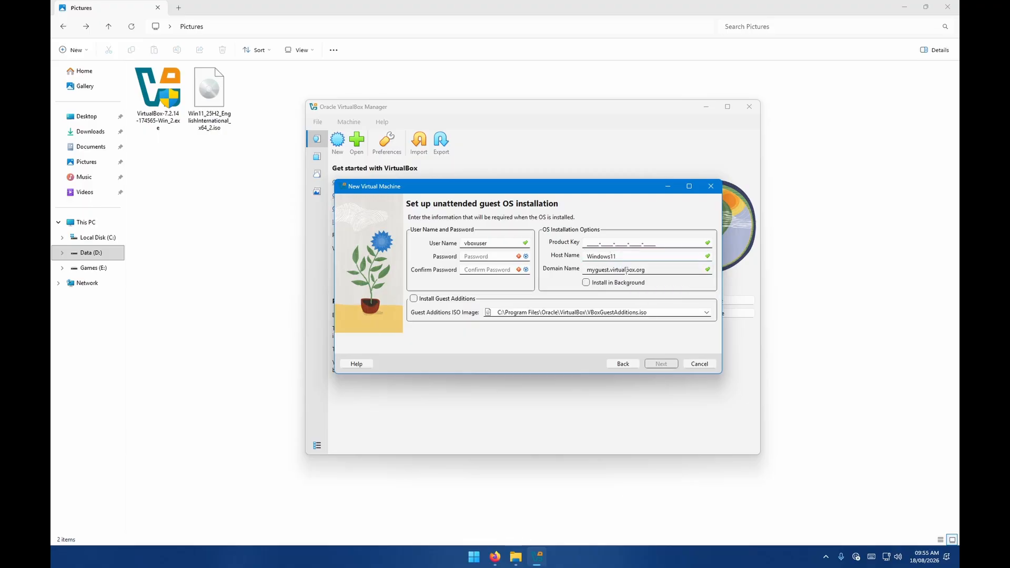
left_click(668, 271)
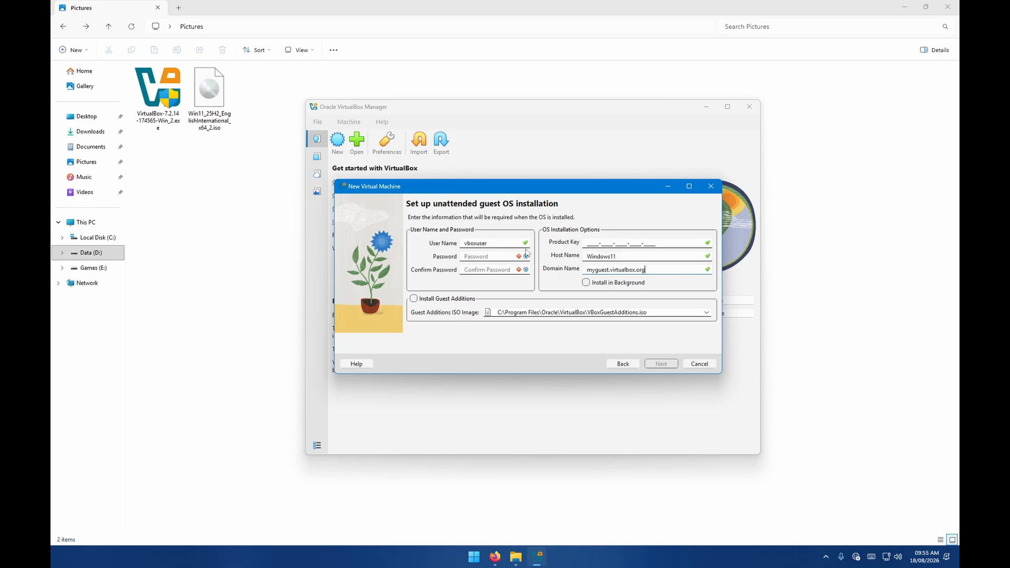
left_click(587, 284)
Change the user name to vbox, enter the account password in both password fields, and continue.
left_click(496, 259)
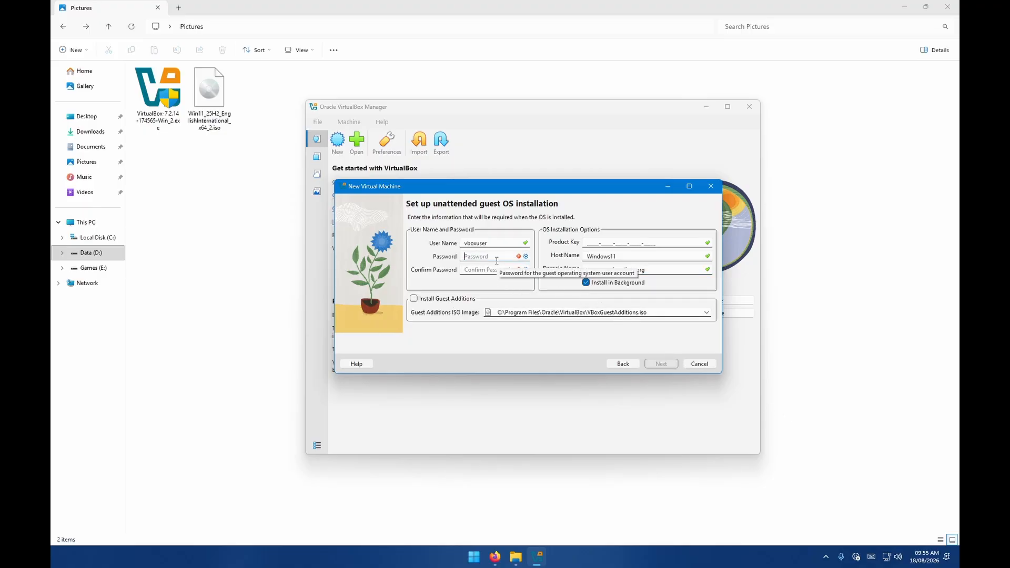
left_click(498, 244)
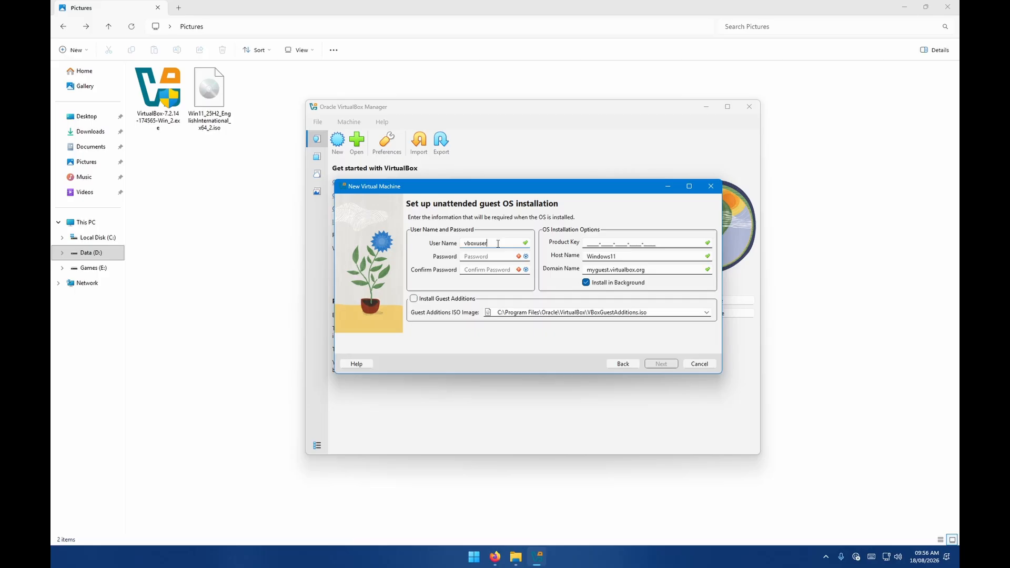
key("BackSpace")
key("BackSpace")
key("BackSpace")
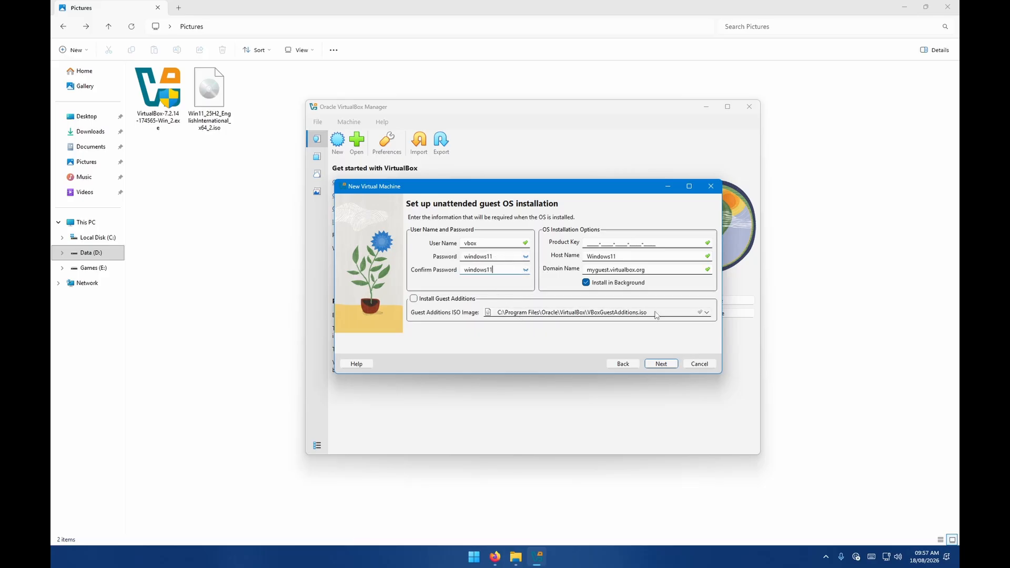
left_click(661, 365)
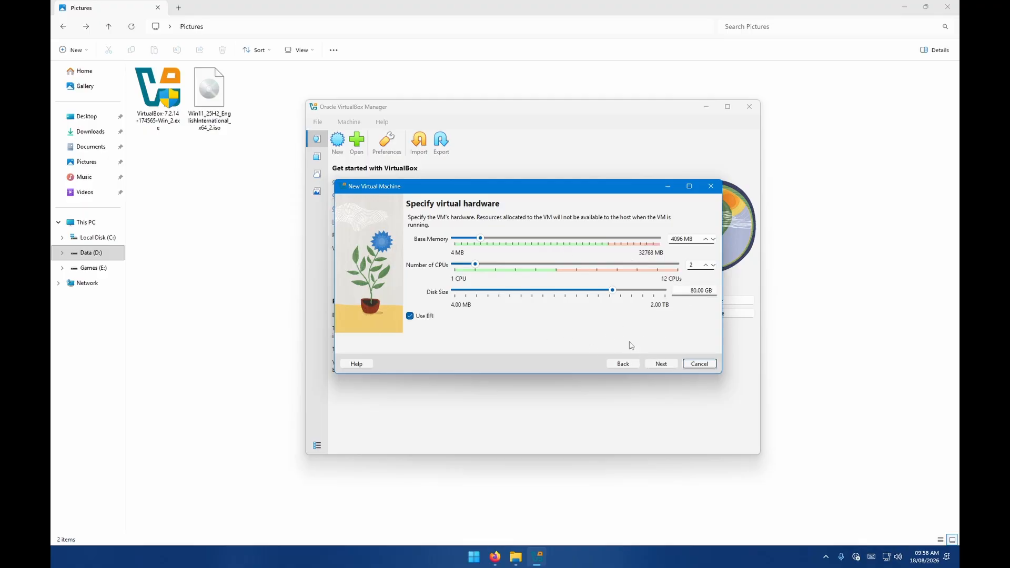
Accept the default virtual hardware and finish creating the VM from the summary page.
left_click(660, 364)
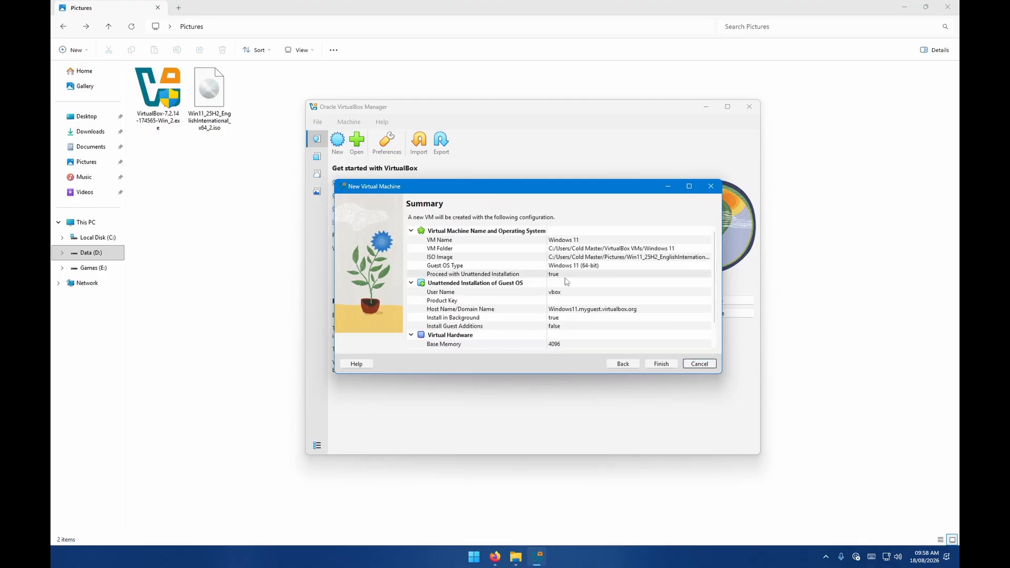
scroll(566, 281, "down", 1)
left_click(666, 365)
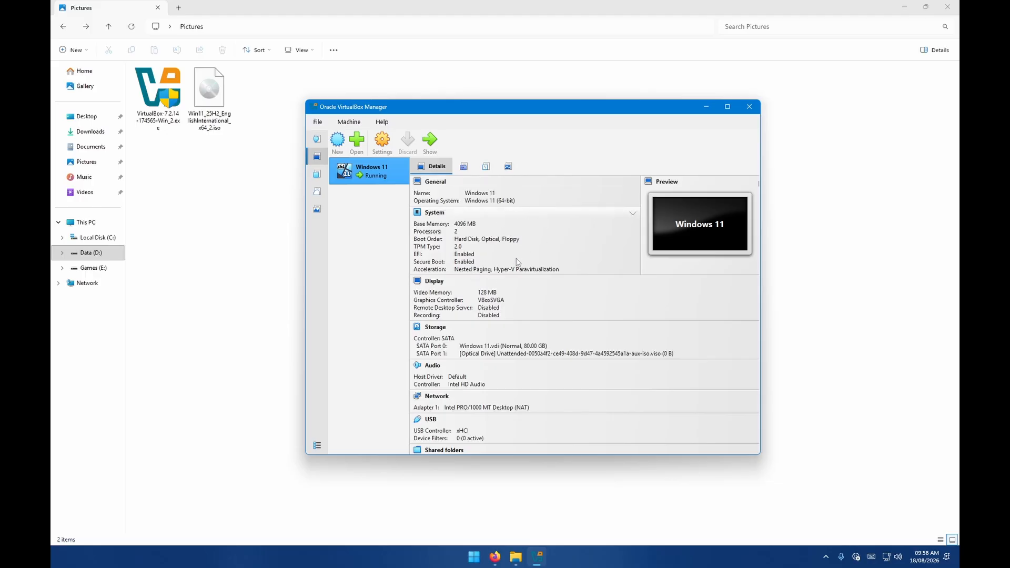
Review the Windows 11 VM's details in the manager.
scroll(521, 273, "down", 2)
scroll(522, 273, "up", 2)
scroll(523, 273, "down", 2)
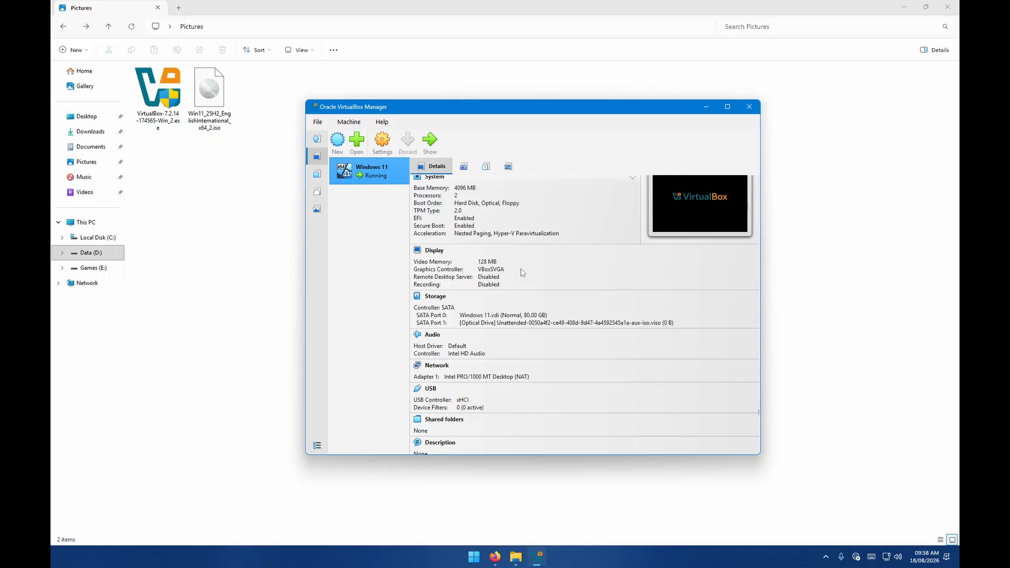
scroll(523, 272, "up", 2)
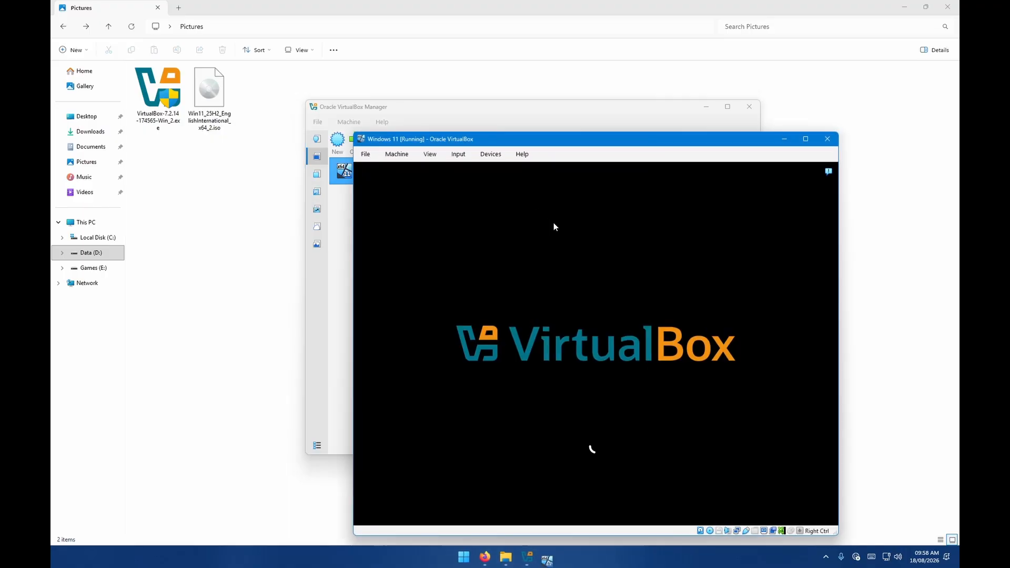
Reposition the running VM window, dismiss its notification panel, and maximize it.
left_click_drag(572, 141, 514, 103)
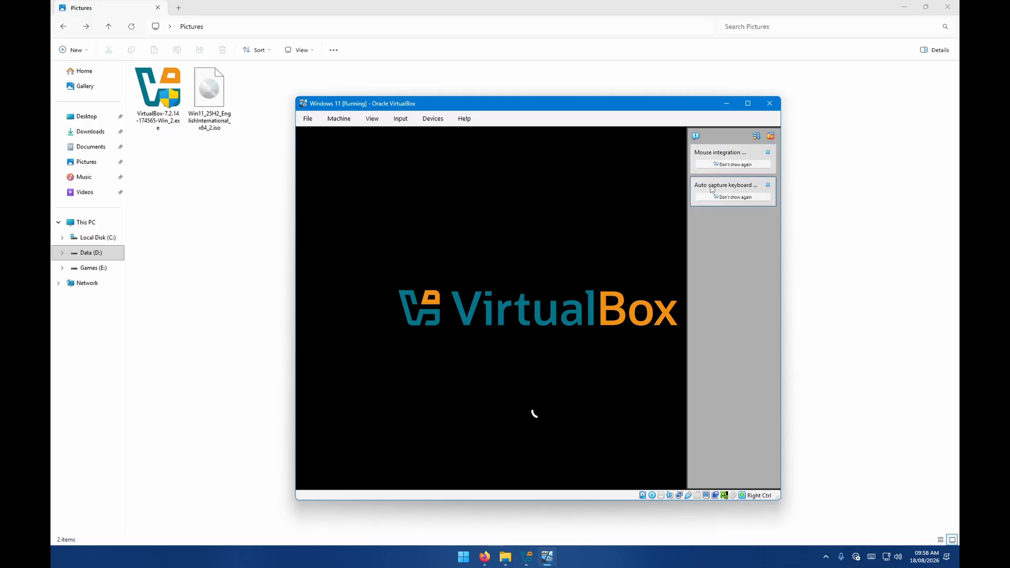
left_click(755, 135)
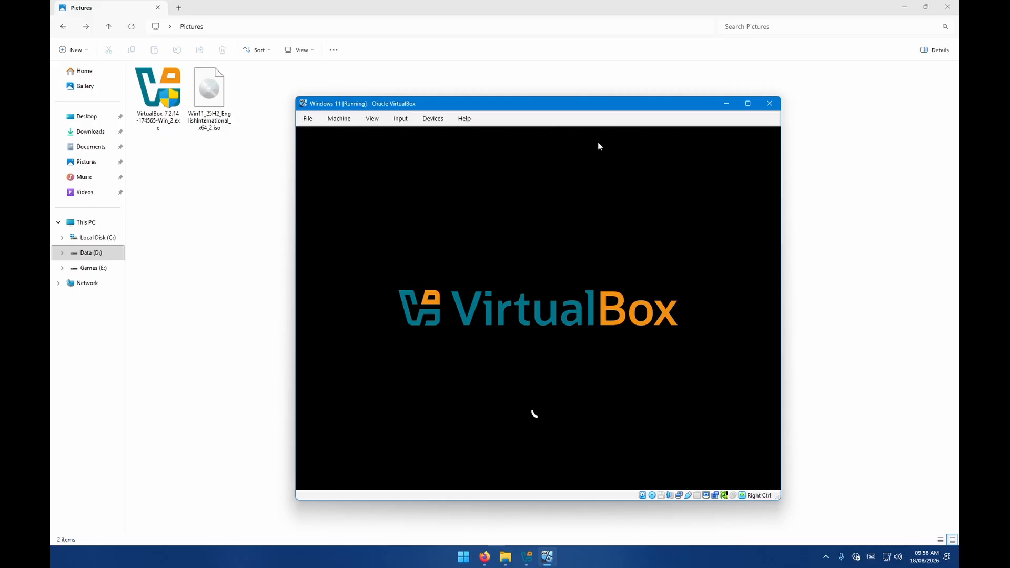
left_click_drag(574, 108, 553, 127)
left_click(463, 102)
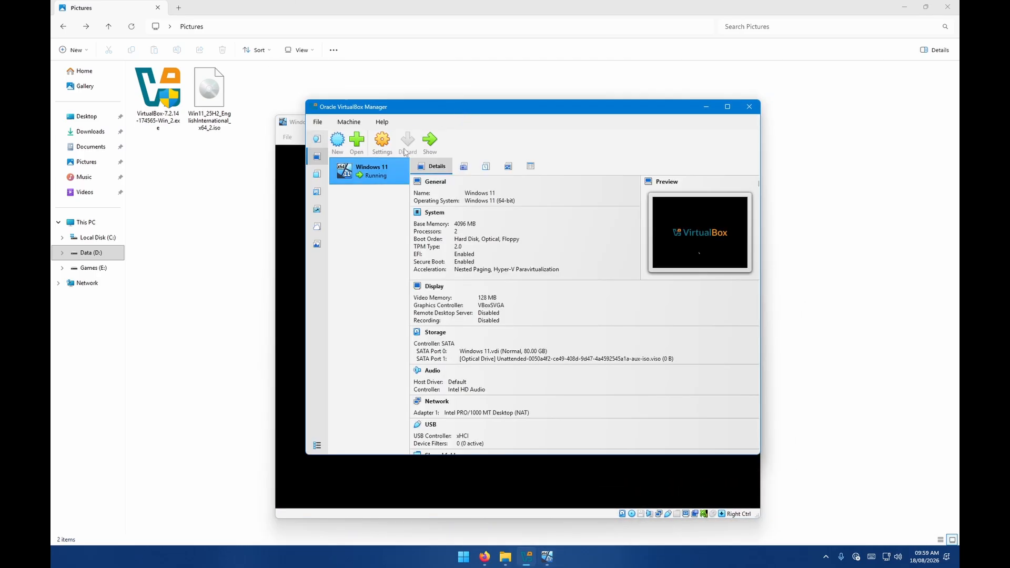
left_click(301, 127)
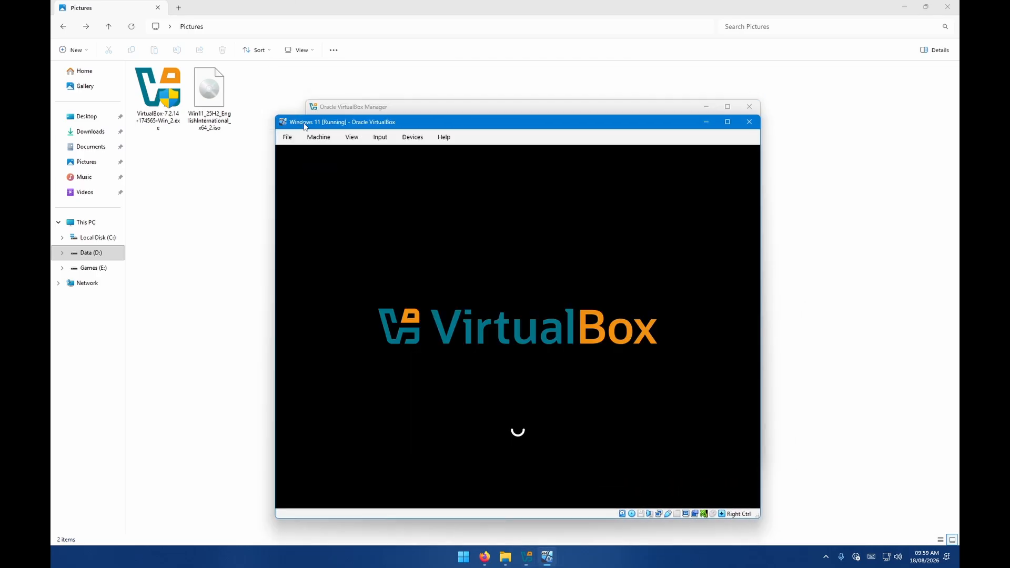
left_click_drag(425, 129, 423, 105)
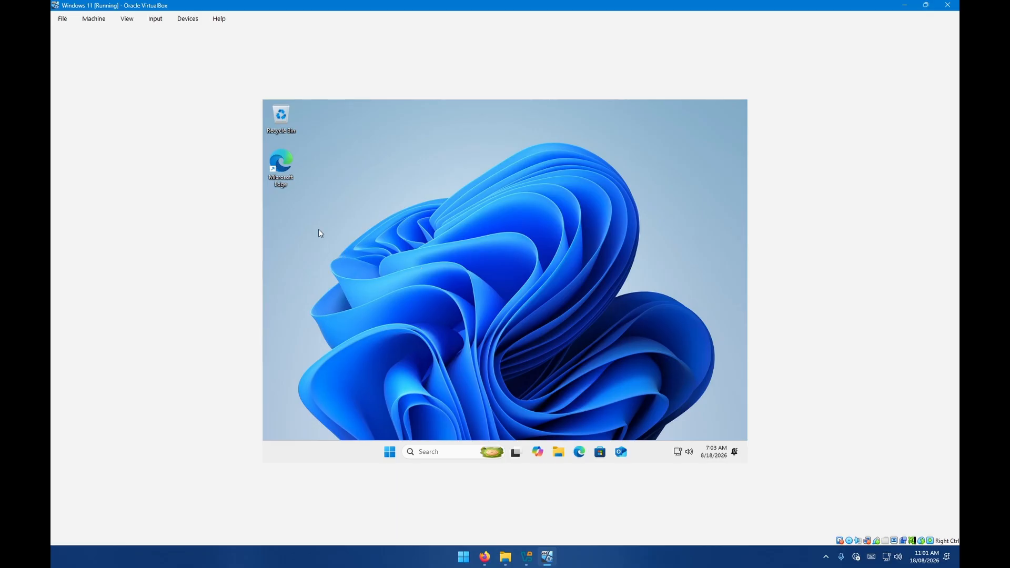
Open the Start menu inside the installed Windows 11 guest.
left_click(388, 451)
left_click(396, 458)
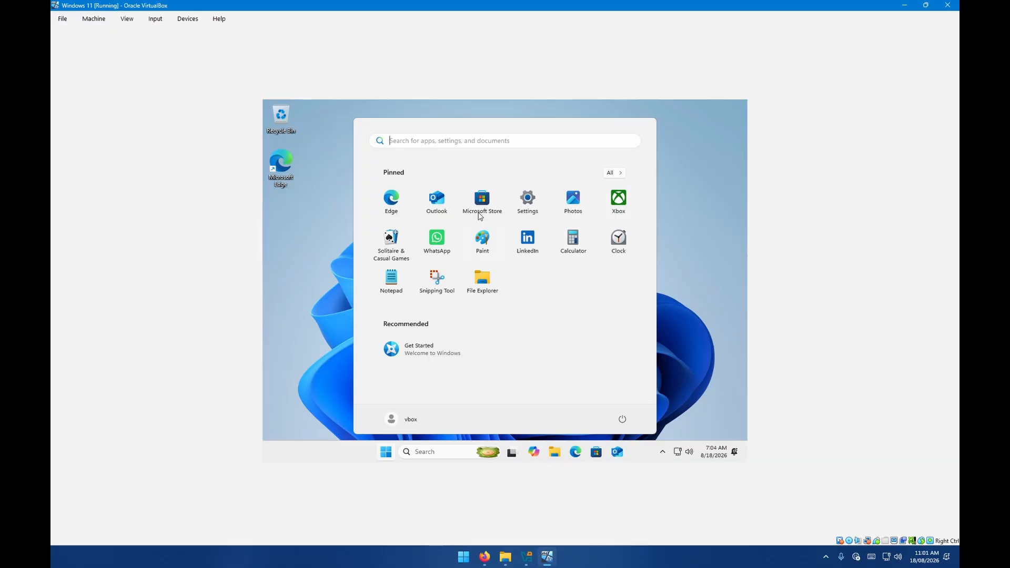
Open the search panel inside the Windows 11 guest and dismiss it.
left_click(386, 455)
left_click(435, 456)
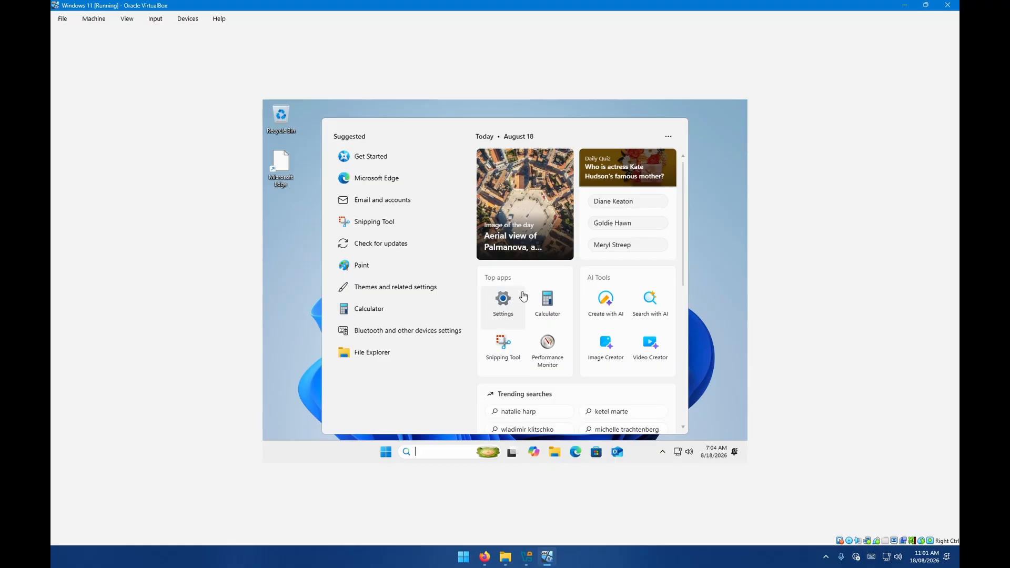
left_click(713, 238)
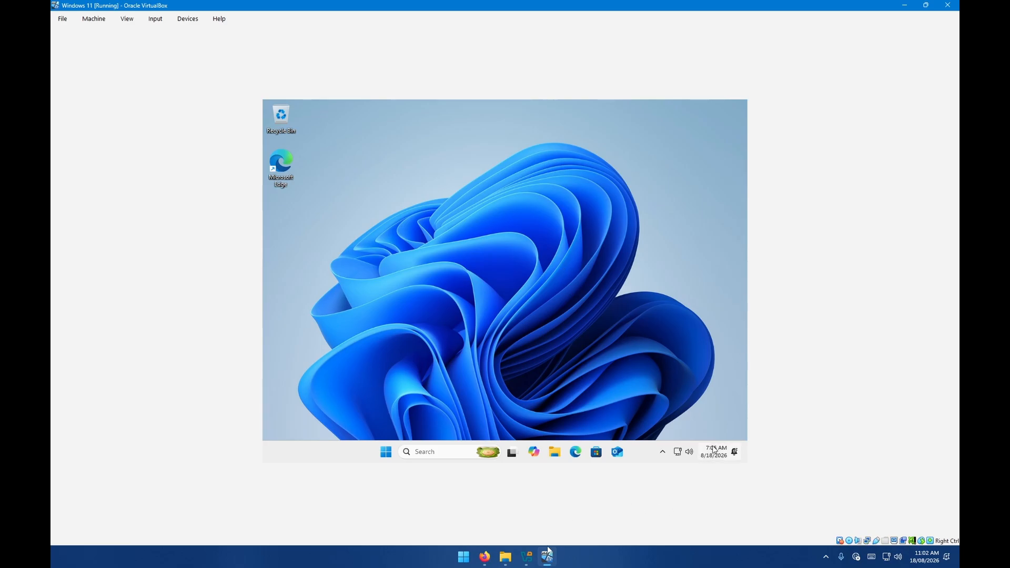
Switch to the VirtualBox Manager and open the settings of the running Windows 11 VM.
left_click(526, 556)
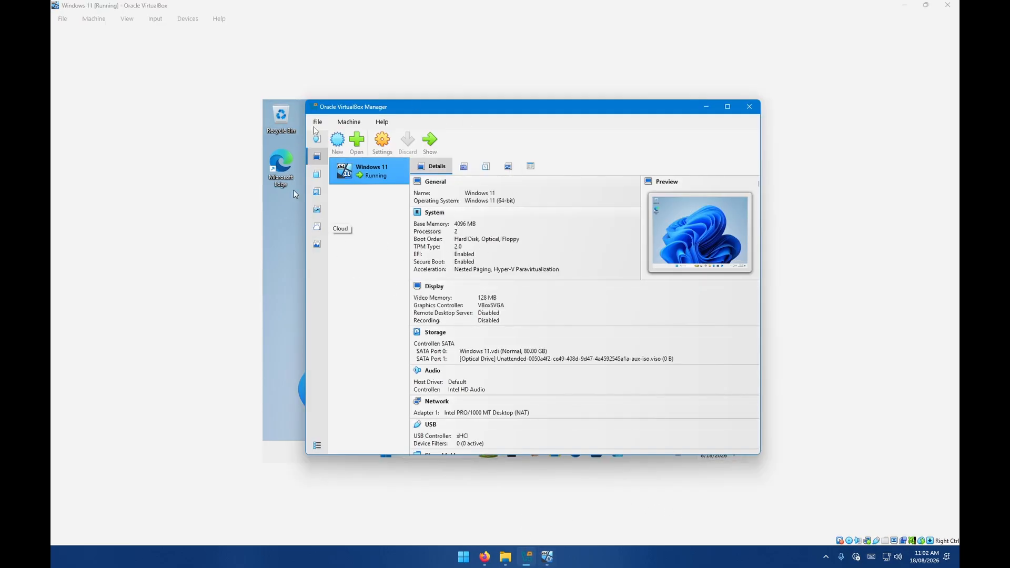
scroll(436, 186, "down", 2)
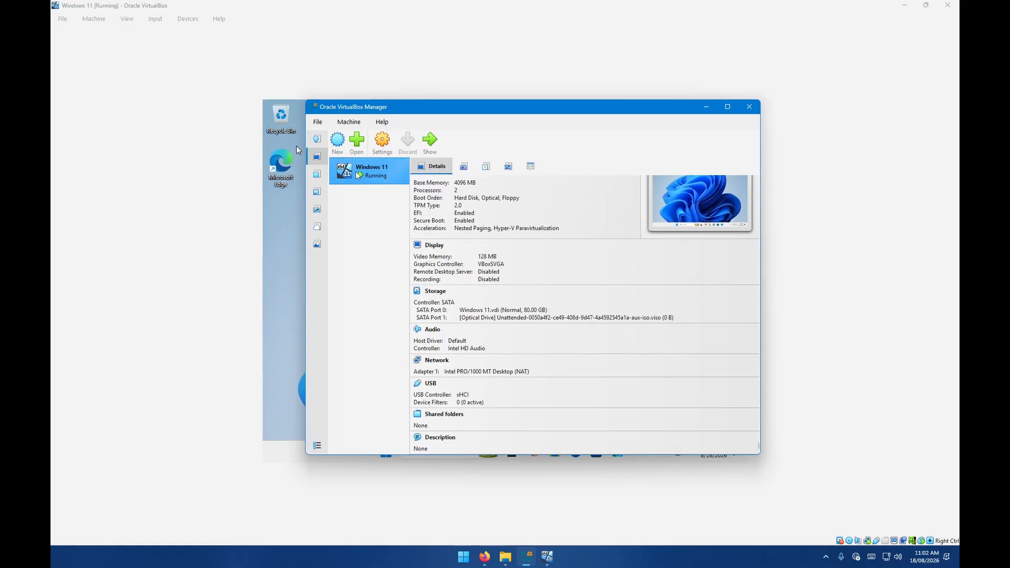
right_click(359, 174)
left_click(400, 173)
right_click(395, 183)
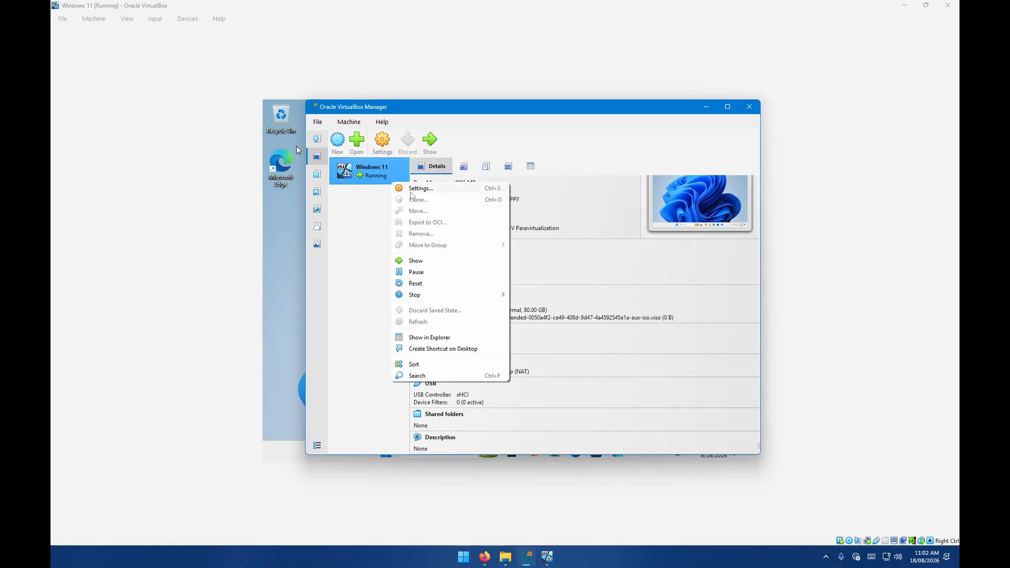
left_click(420, 189)
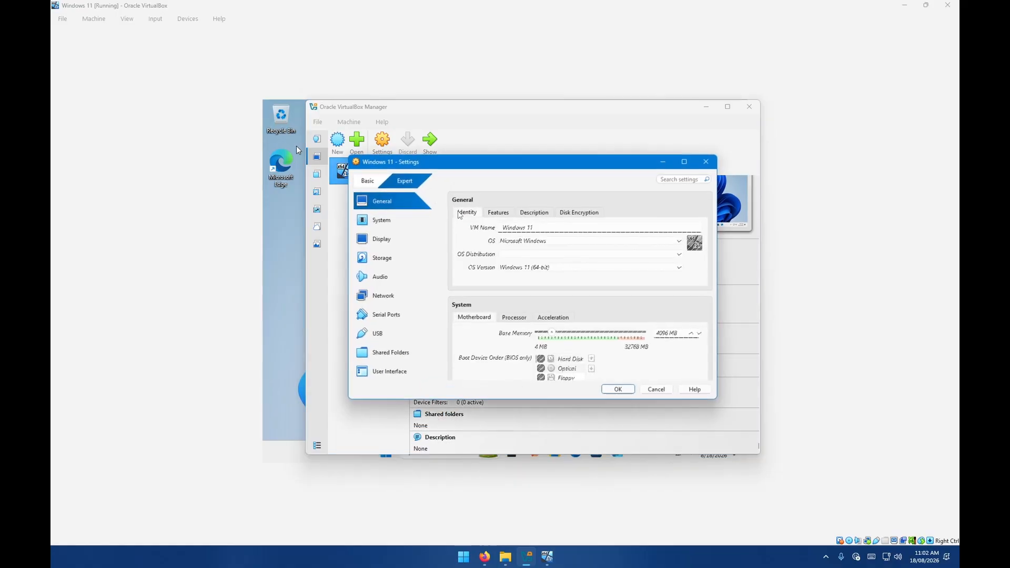
Review the VM's audio and network adapter settings, then close the settings dialog and the manager window.
left_click(406, 294)
scroll(570, 307, "up", 3)
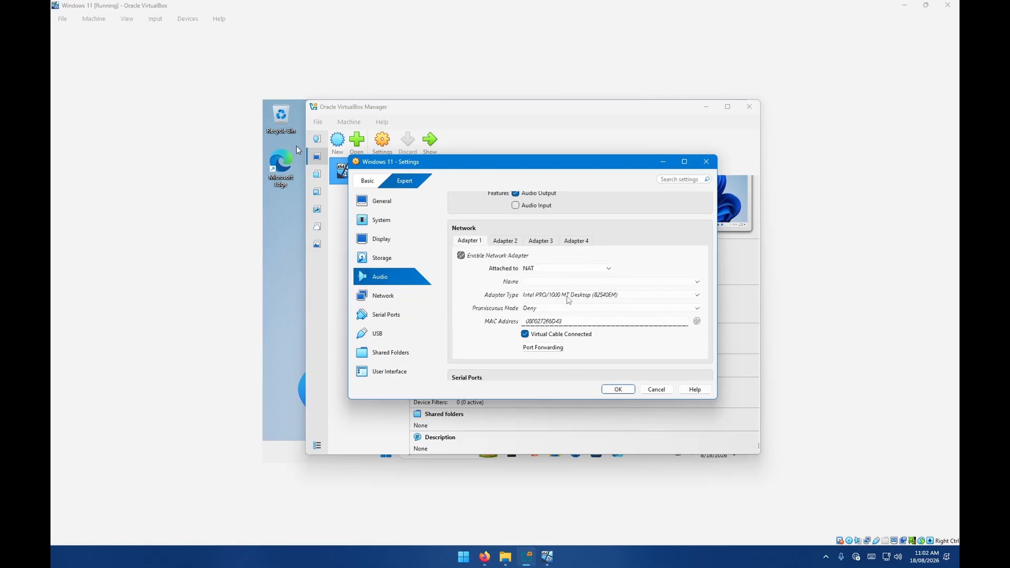
scroll(559, 282, "up", 2)
scroll(532, 290, "down", 3)
scroll(495, 266, "up", 3)
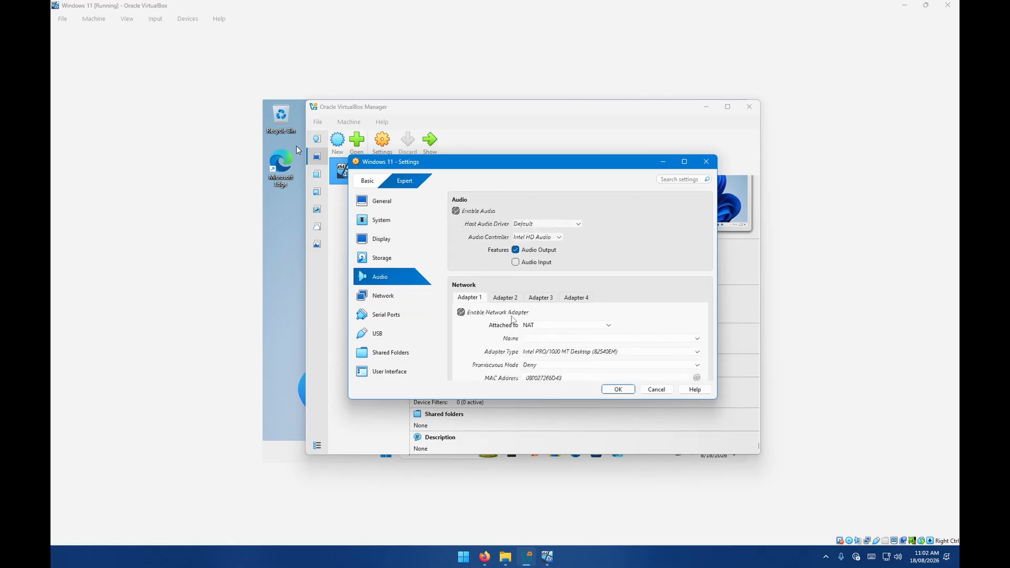
left_click_drag(398, 163, 396, 219)
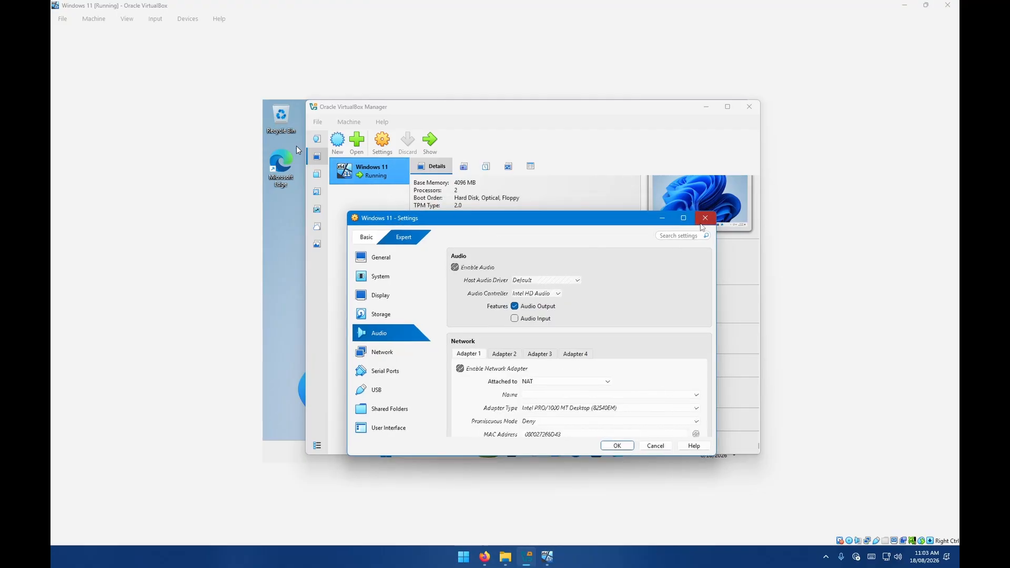
left_click(705, 218)
left_click(706, 106)
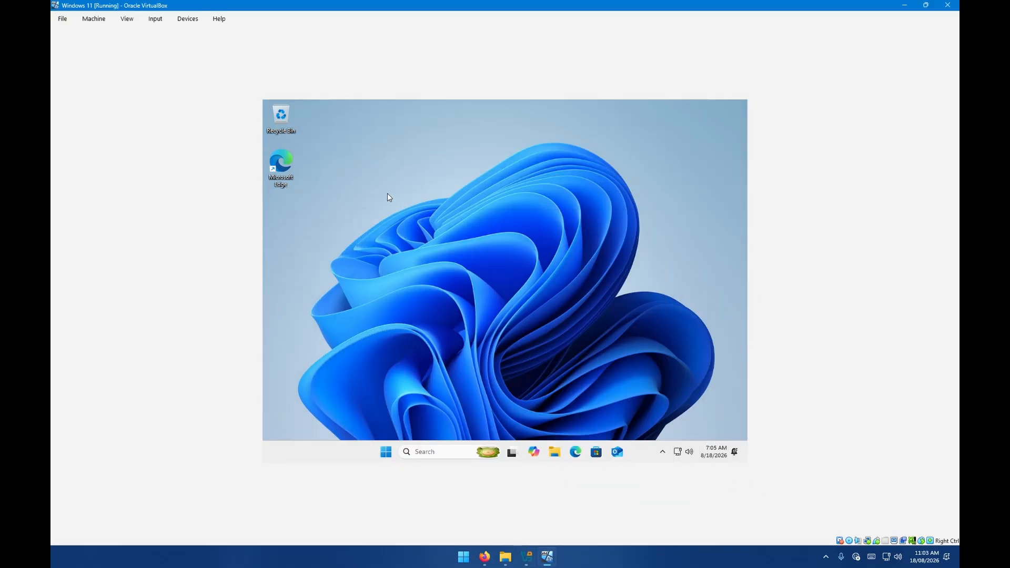